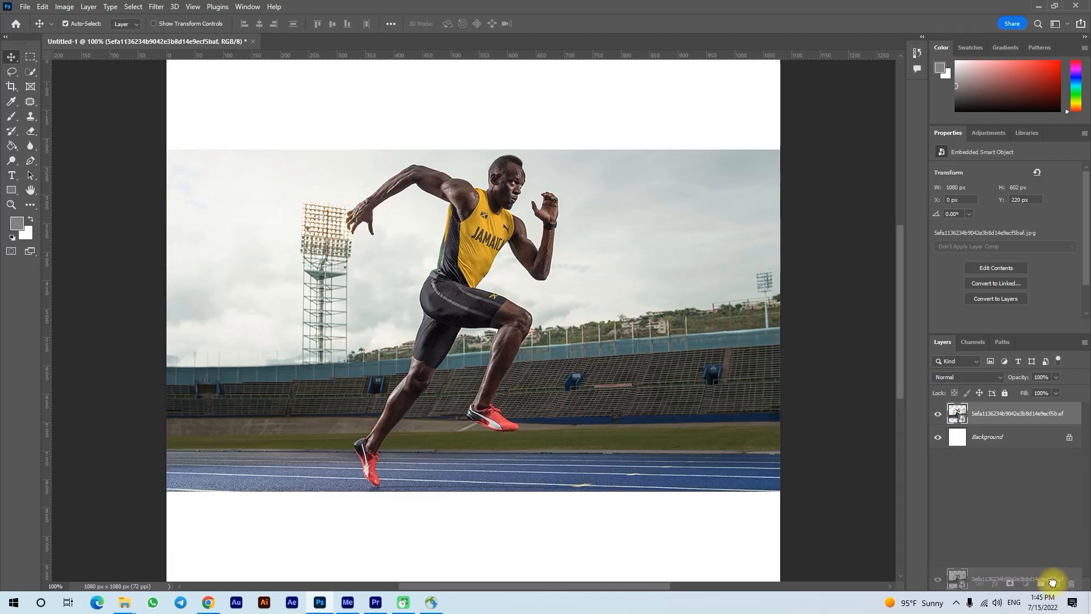
Rename the top copy of the runner photo layer "subject" and the copy below it "backgorund".
type("U")
key("Return")
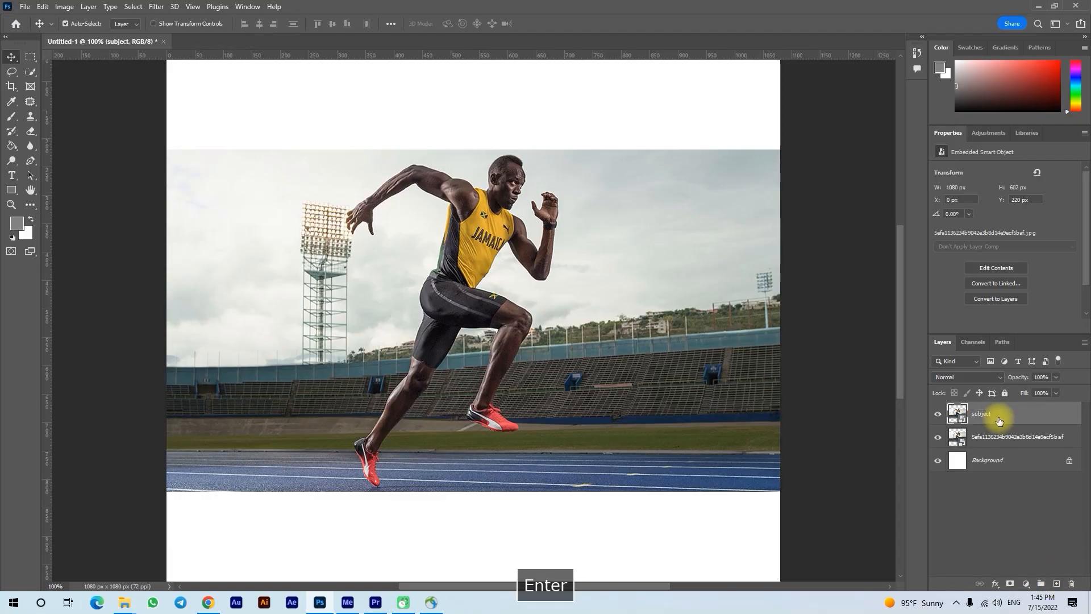
double_click(999, 436)
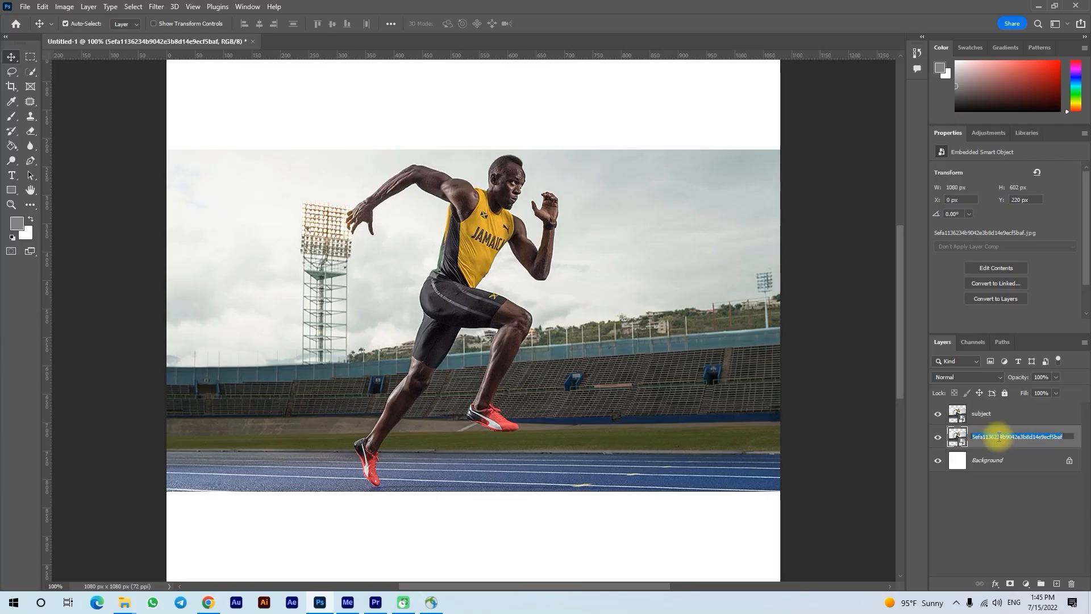
type("bac")
type("kground")
key("Return")
Select the runner on the subject layer with Select Subject and turn the selection into a layer mask.
left_click(993, 424)
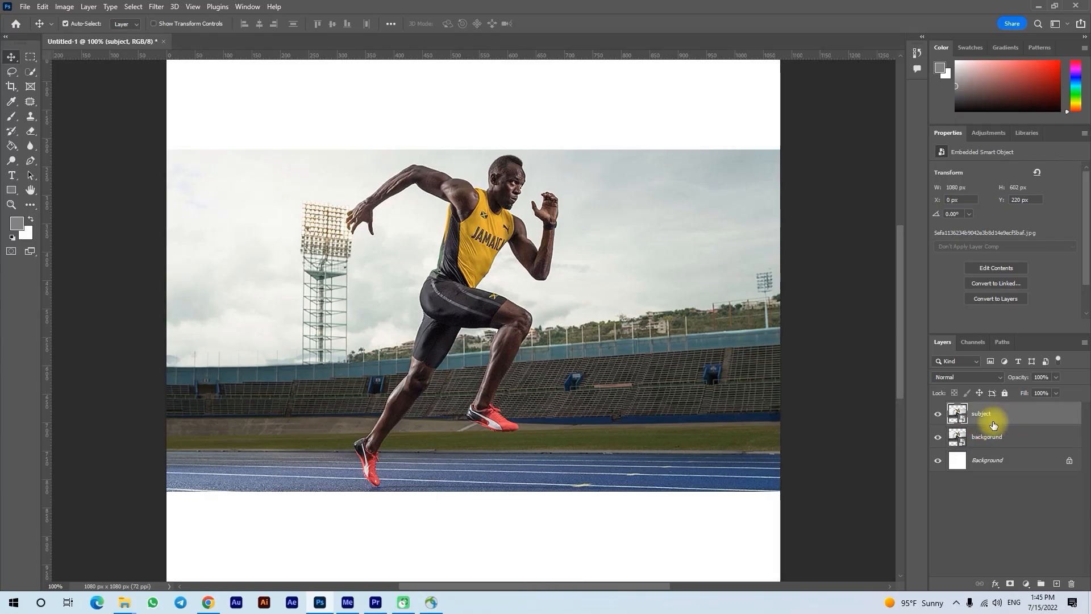
left_click(30, 73)
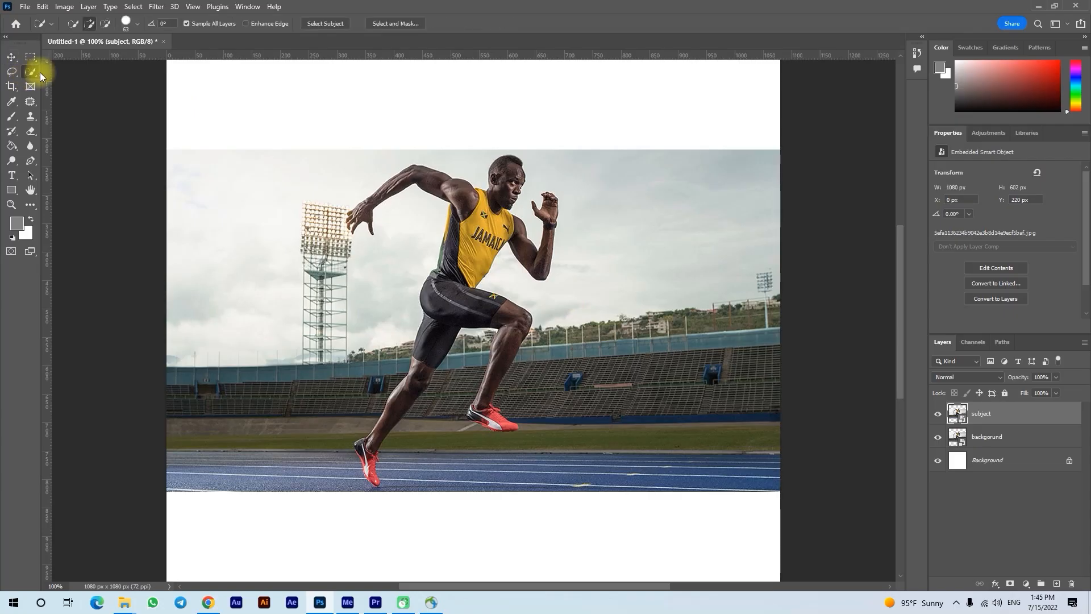
left_click(325, 23)
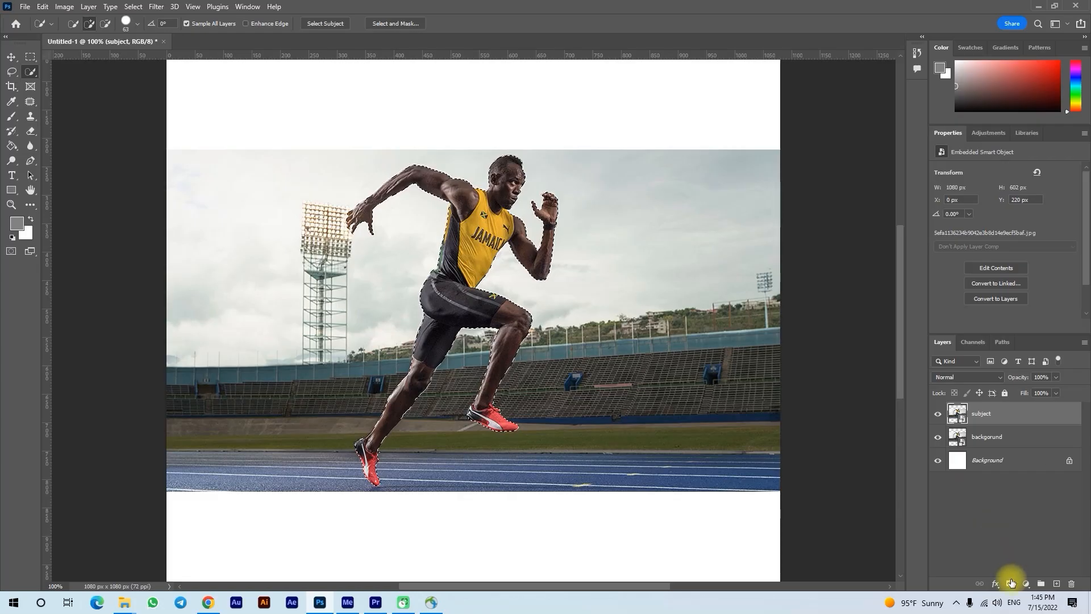
left_click(1009, 584)
Check the runner cutout by toggling the backgorund layer's visibility, leaving that layer shown and the subject layer hidden.
left_click(941, 441)
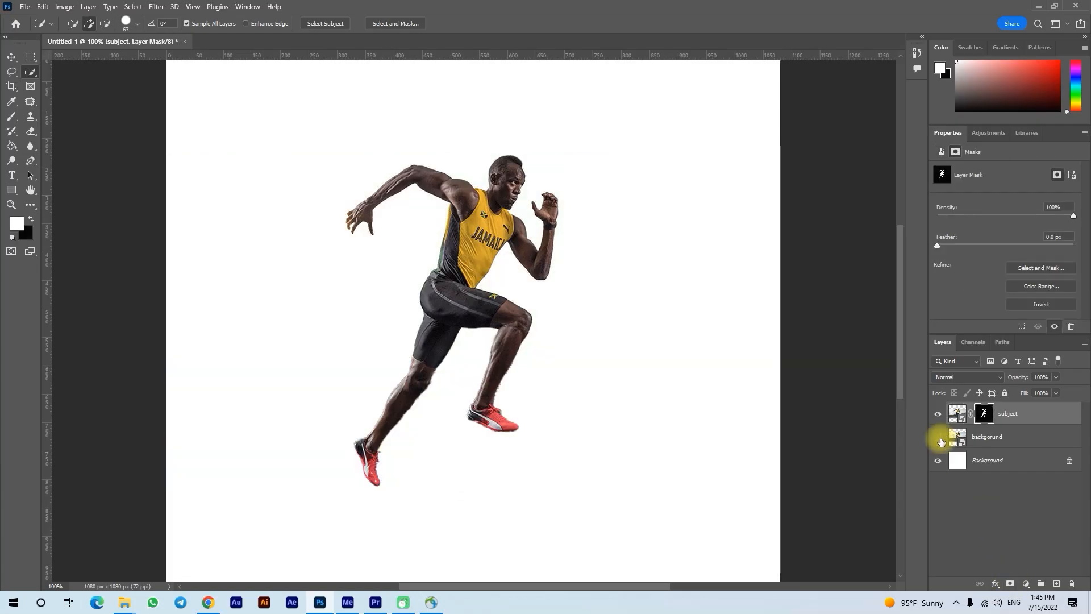
left_click(939, 438)
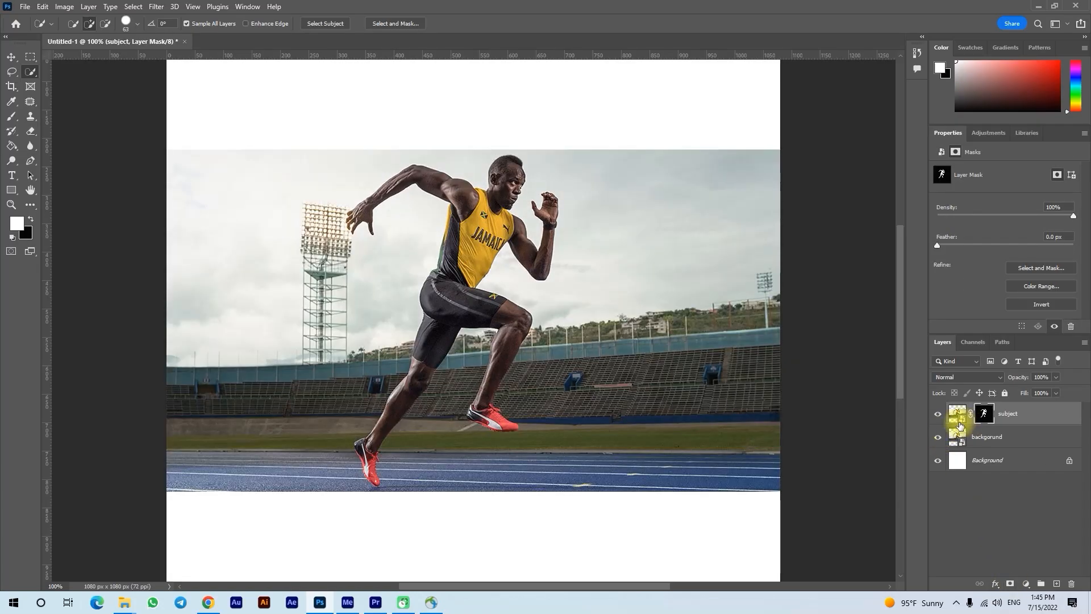
left_click(939, 439)
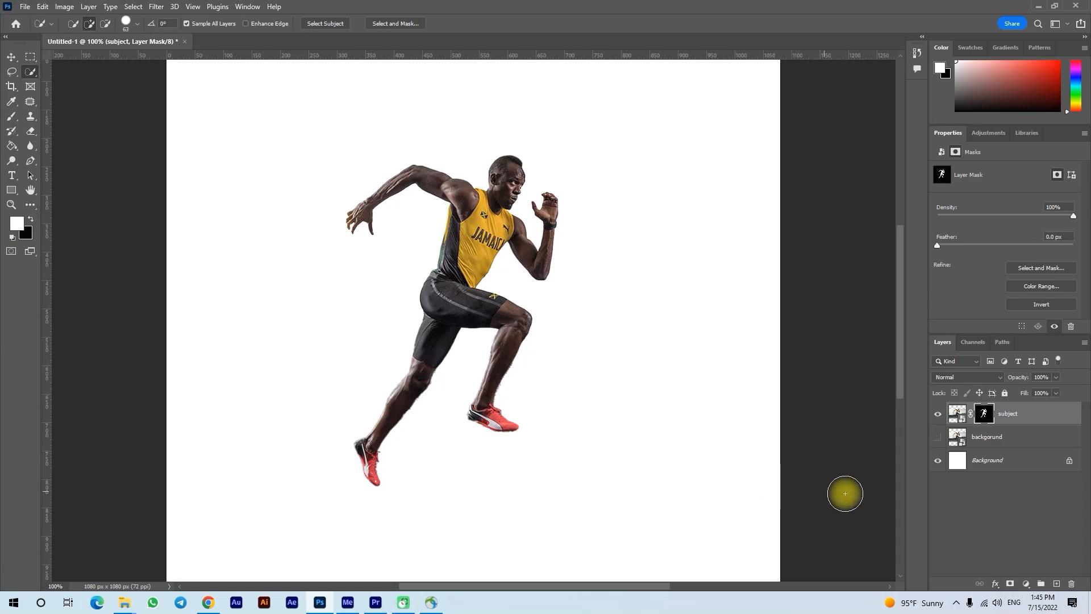
left_click(938, 415)
left_click(939, 439)
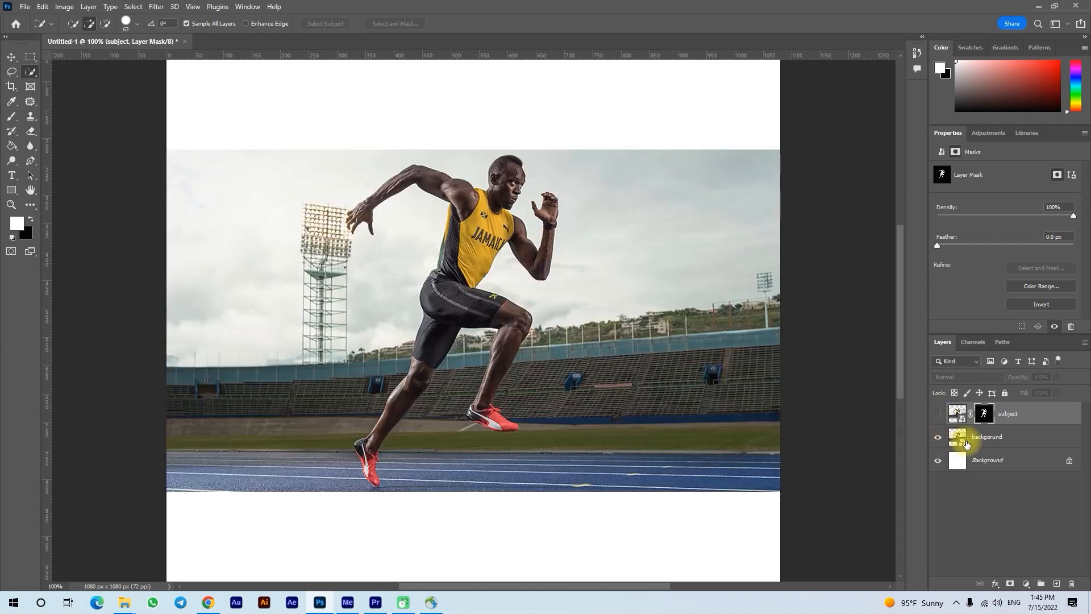
Inspect the subject layer's mask on its own, and load it as a selection with the backgorund layer active.
left_click(966, 437)
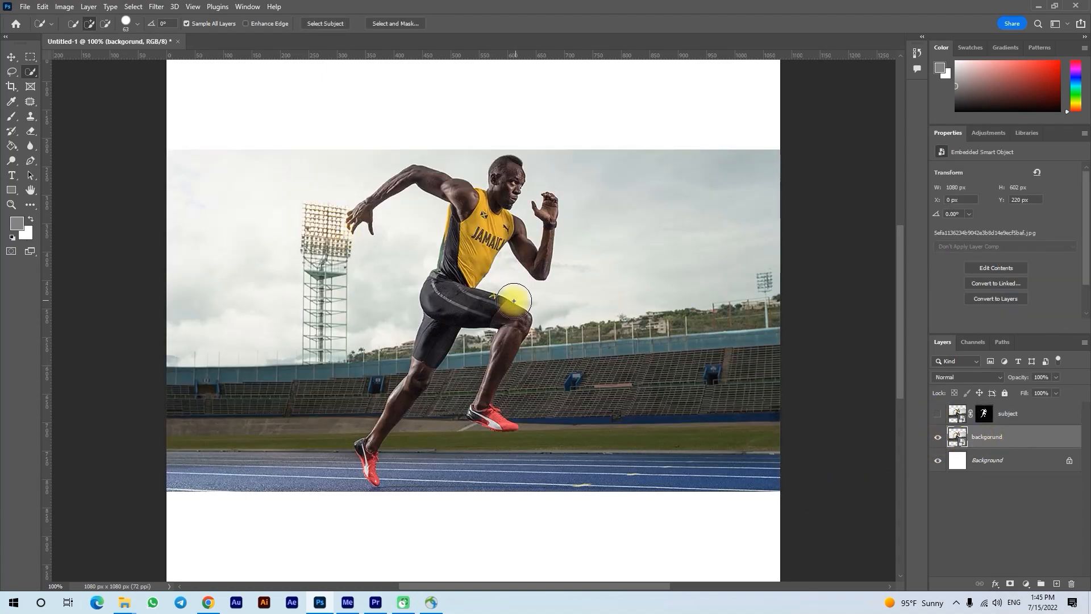
left_click(984, 414, "alt")
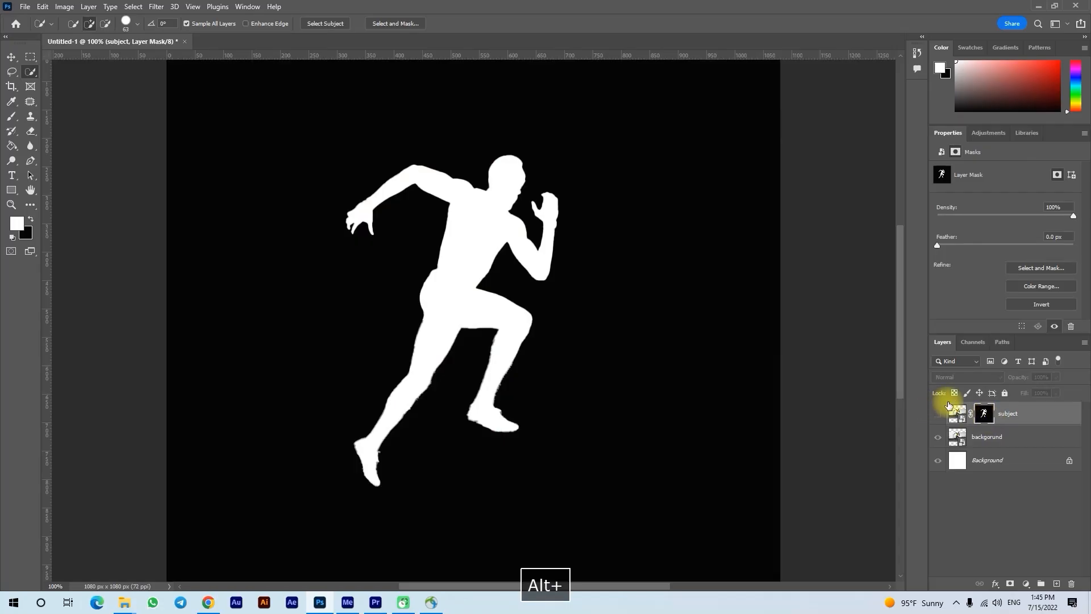
left_click(957, 414)
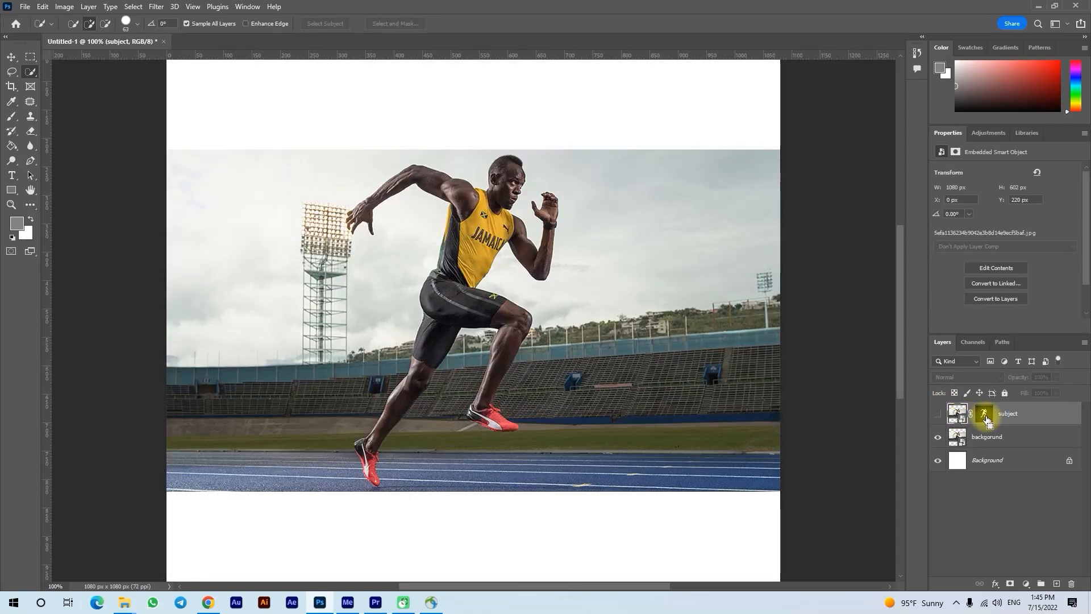
left_click(986, 437)
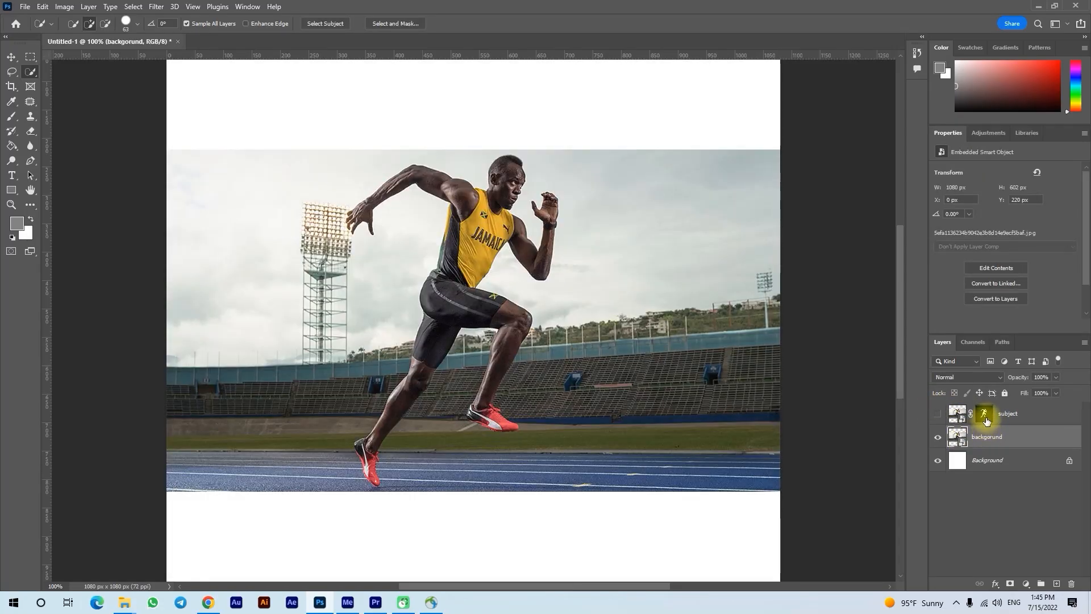
left_click(986, 421, "ctrl")
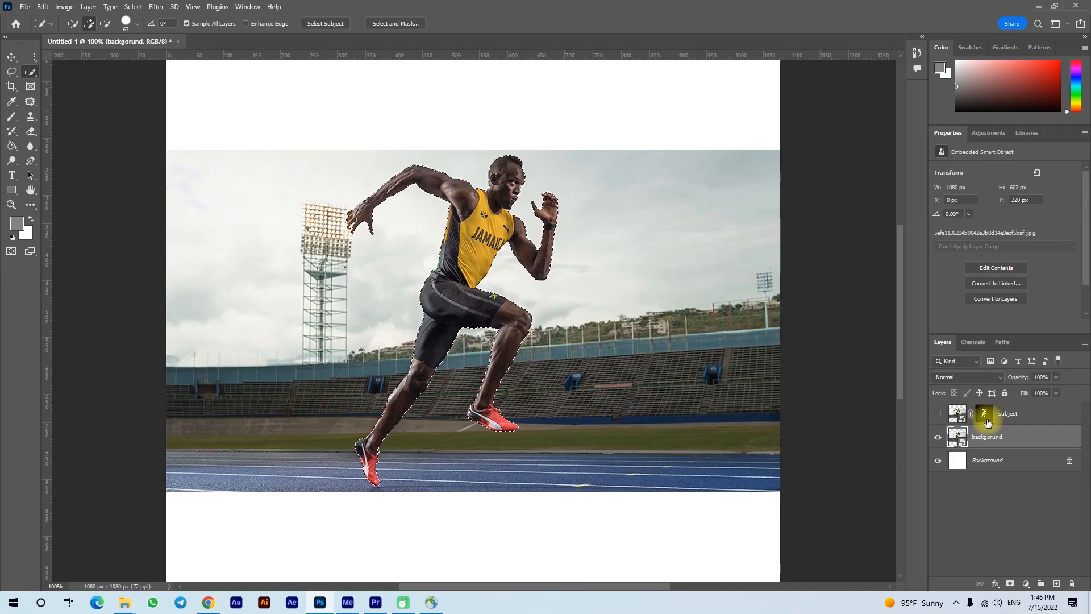
Expand the runner selection by 3 pixels.
key("v")
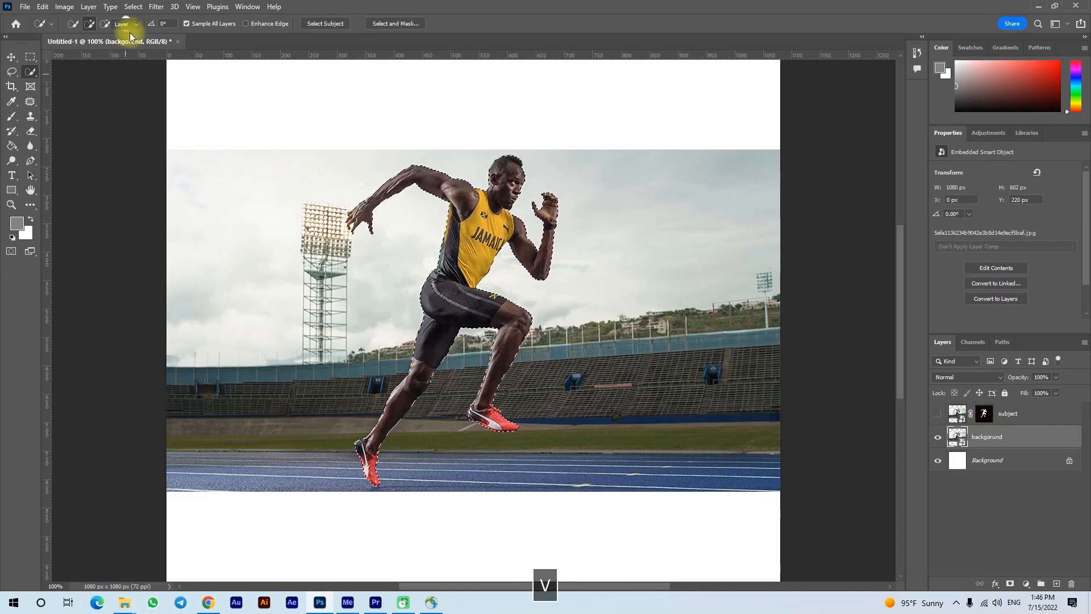
left_click(136, 7)
mouse_move(224, 178)
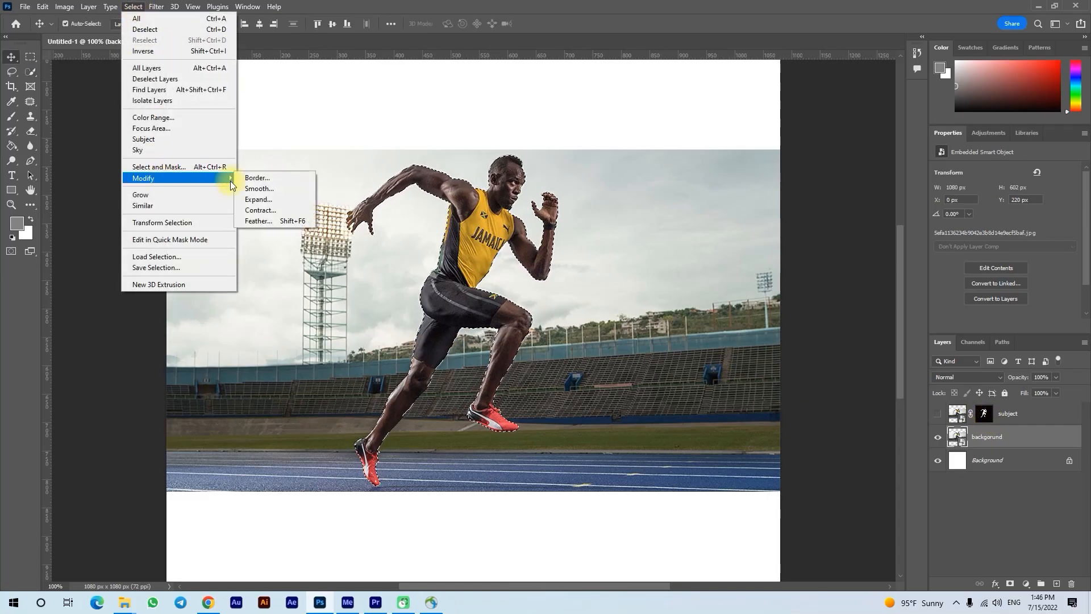
left_click(264, 200)
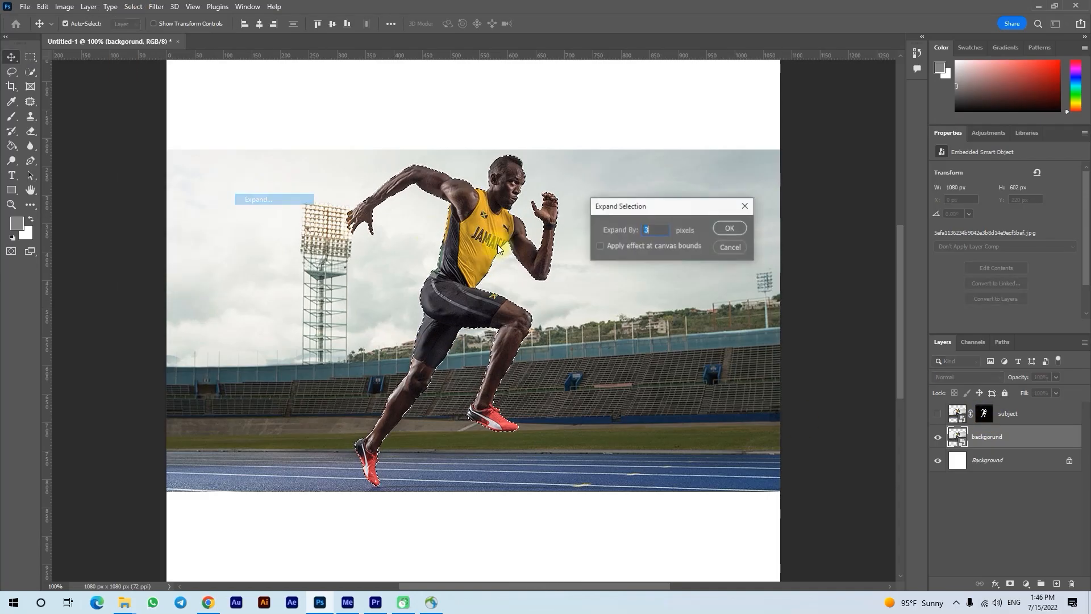
left_click(725, 228)
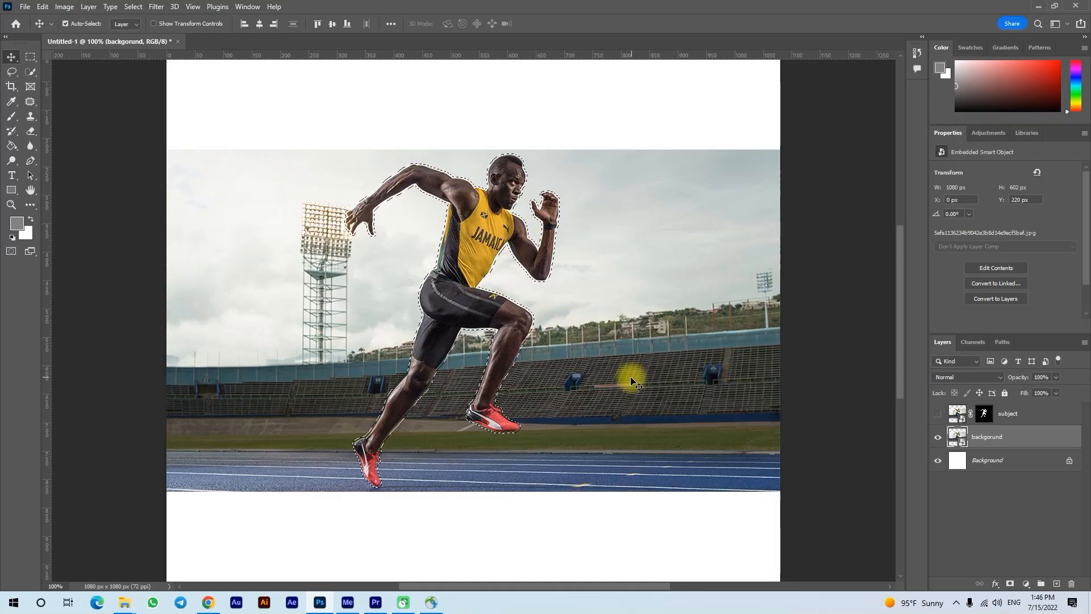
Rasterize the backgorund smart object layer, keeping the expanded runner selection active.
left_click(44, 8)
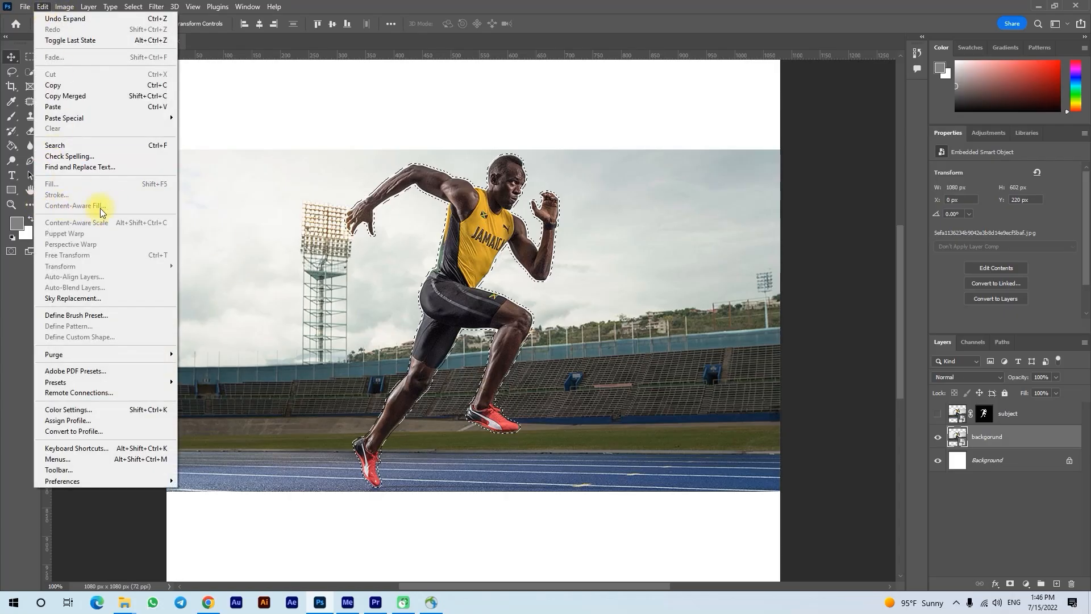
left_click(976, 438)
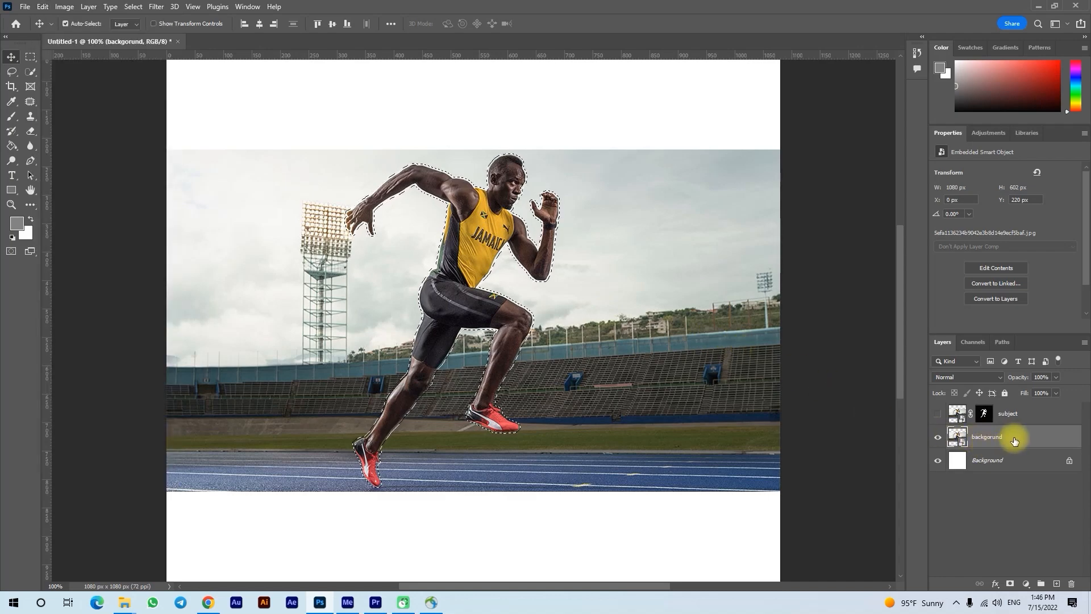
right_click(1010, 438)
left_click(934, 309)
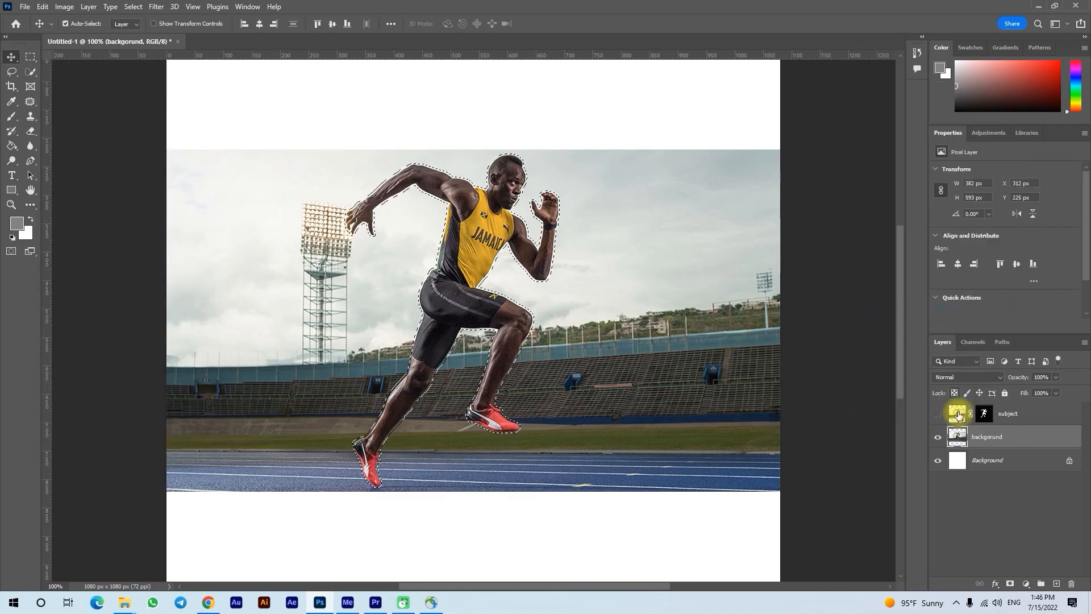
Start a Content-Aware Fill of the runner selection, comparing the Rectangular sampling area and settling on Auto.
left_click(43, 6)
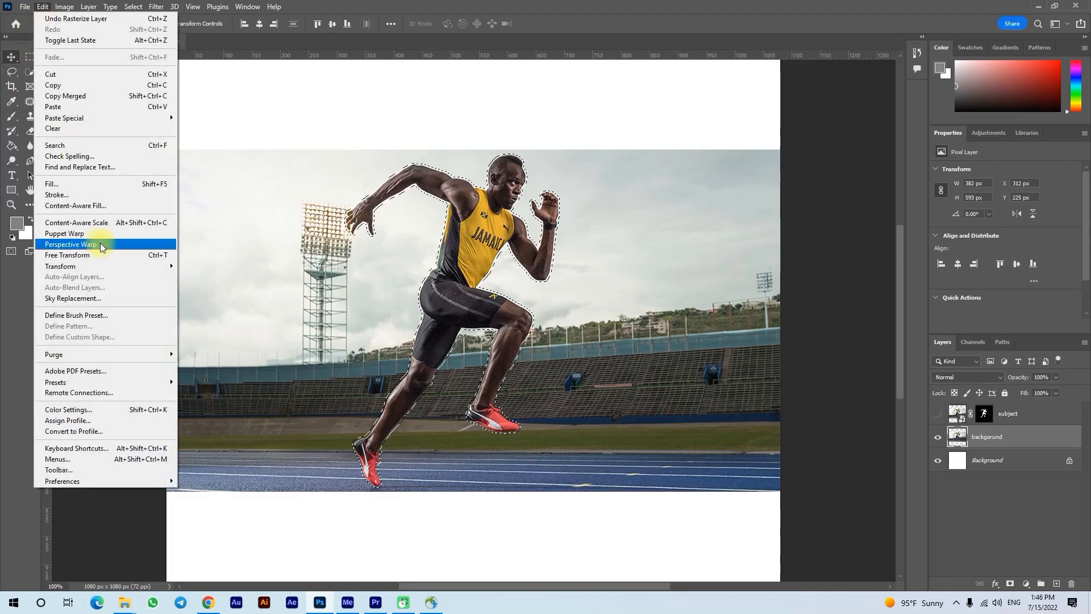
left_click(102, 207)
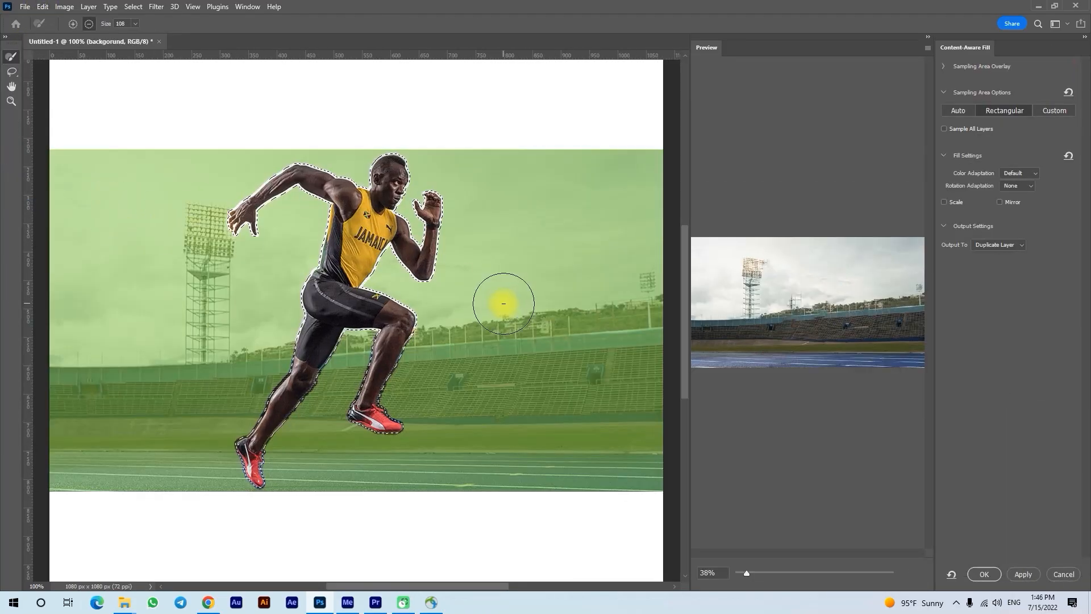
left_click(968, 114)
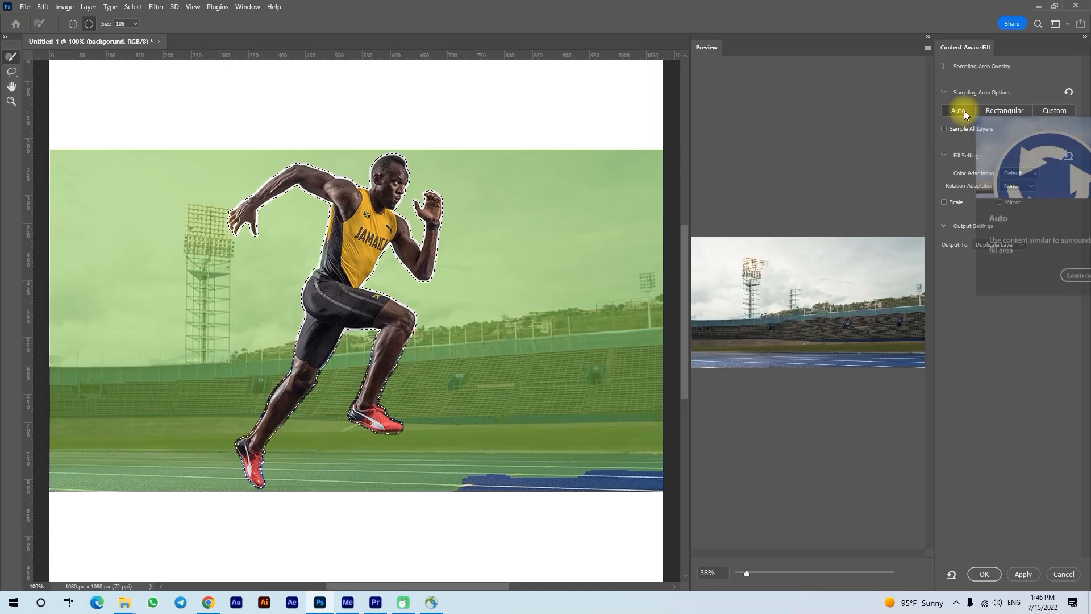
left_click(987, 114)
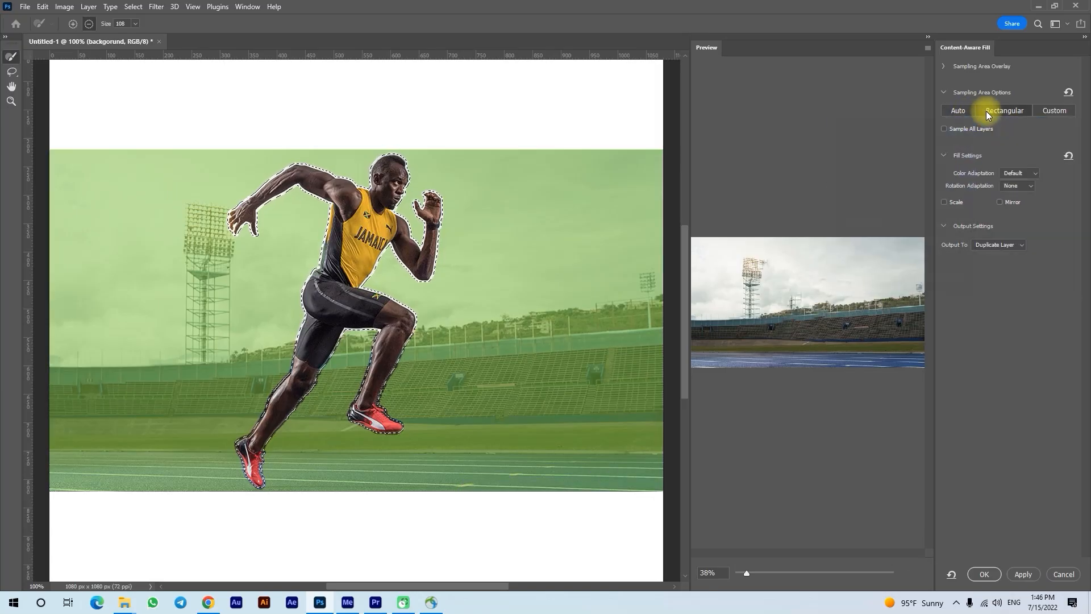
left_click(961, 110)
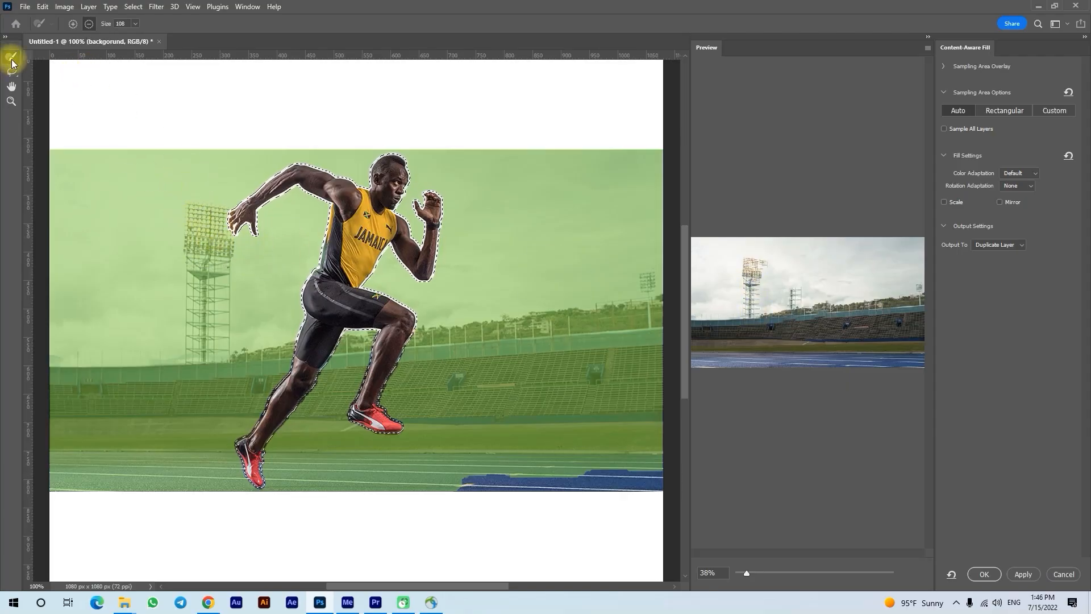
Reduce the sampling brush size to 70 and exclude the floodlight tower beside the runner's hand from the sampling area.
left_click_drag(225, 234, 215, 236)
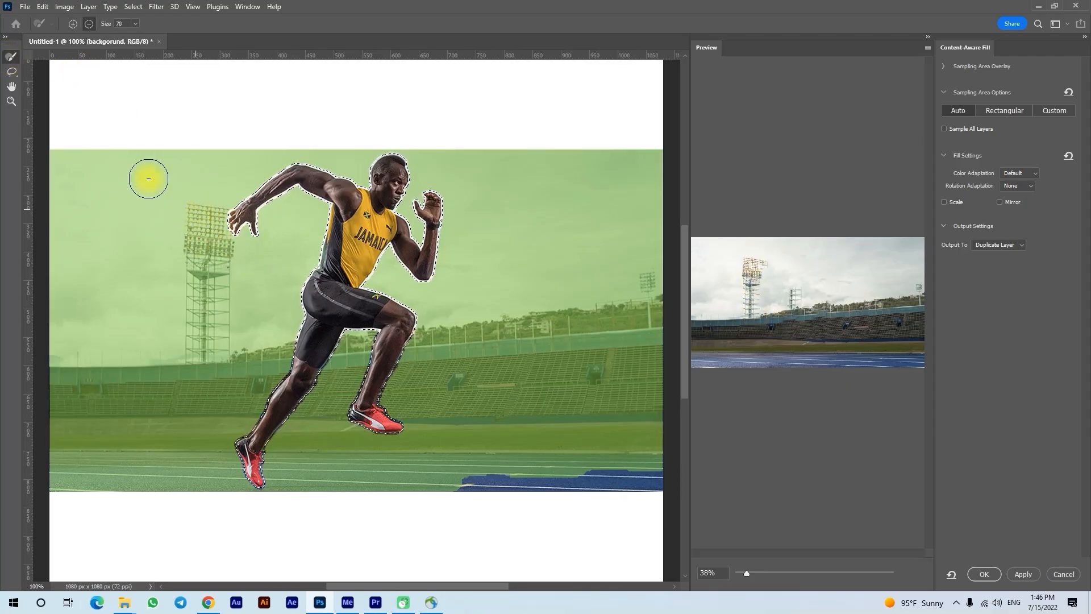
mouse_move(195, 208)
left_mouse_down()
mouse_move(194, 345)
mouse_move(224, 343)
mouse_move(219, 256)
left_mouse_up()
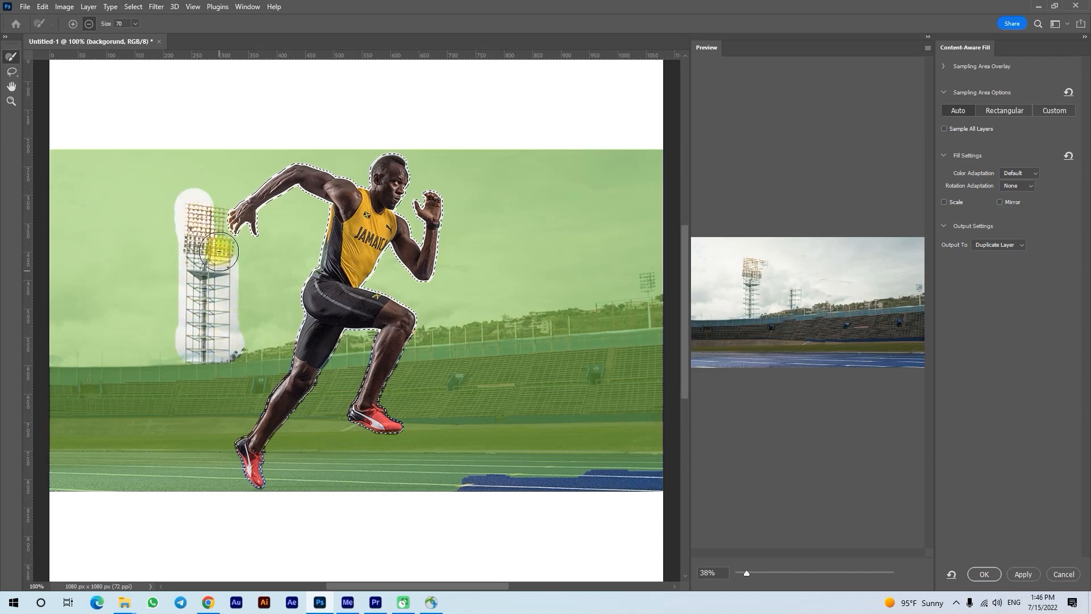
left_click_drag(196, 213, 206, 339)
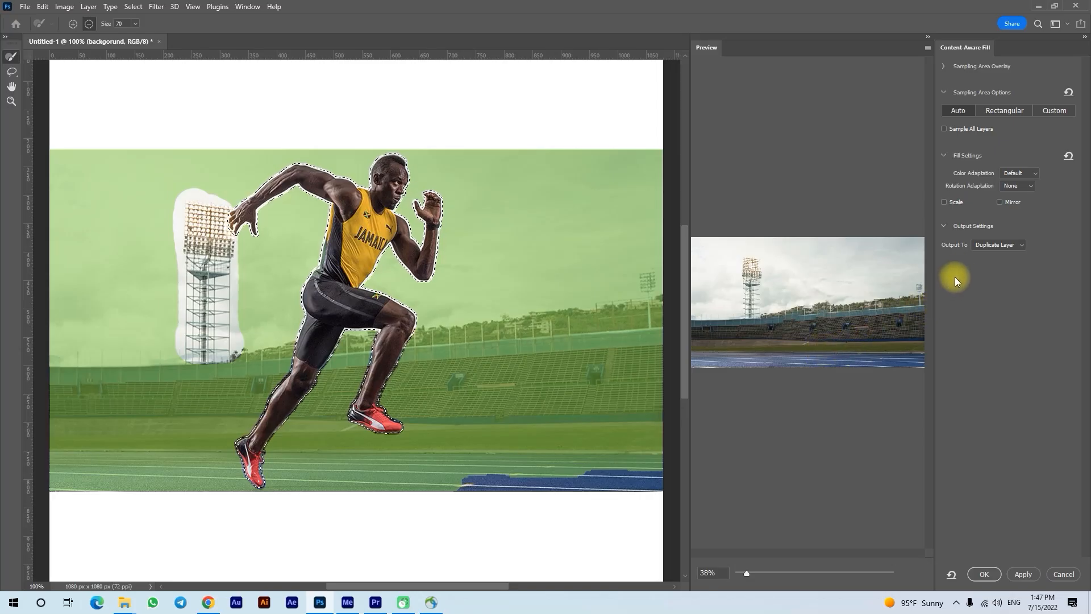
Output the Content-Aware Fill to a duplicate layer and clear the runner selection.
left_click(990, 245)
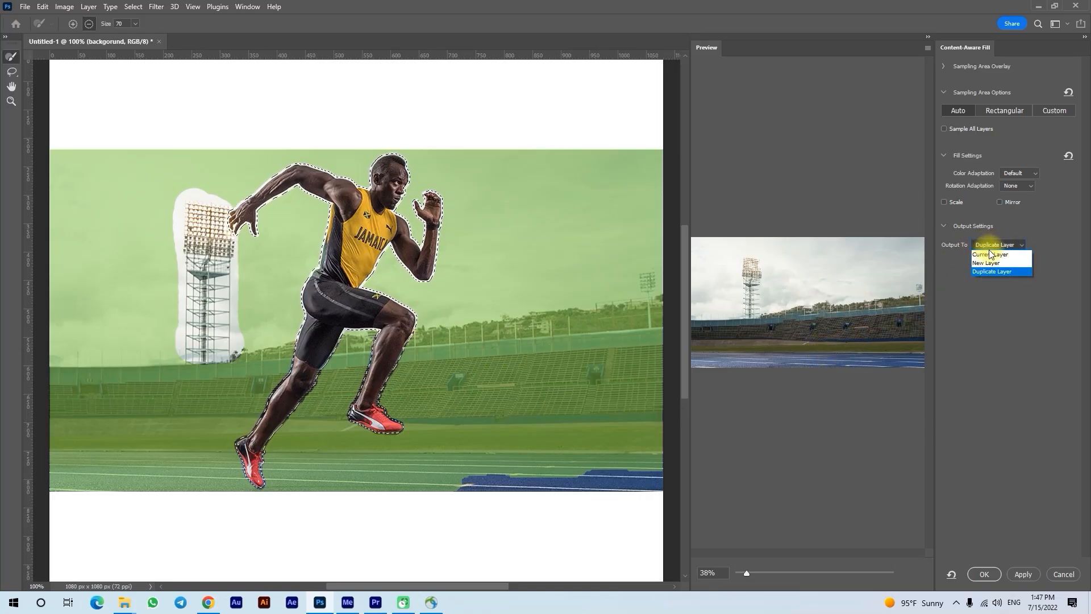
left_click(990, 273)
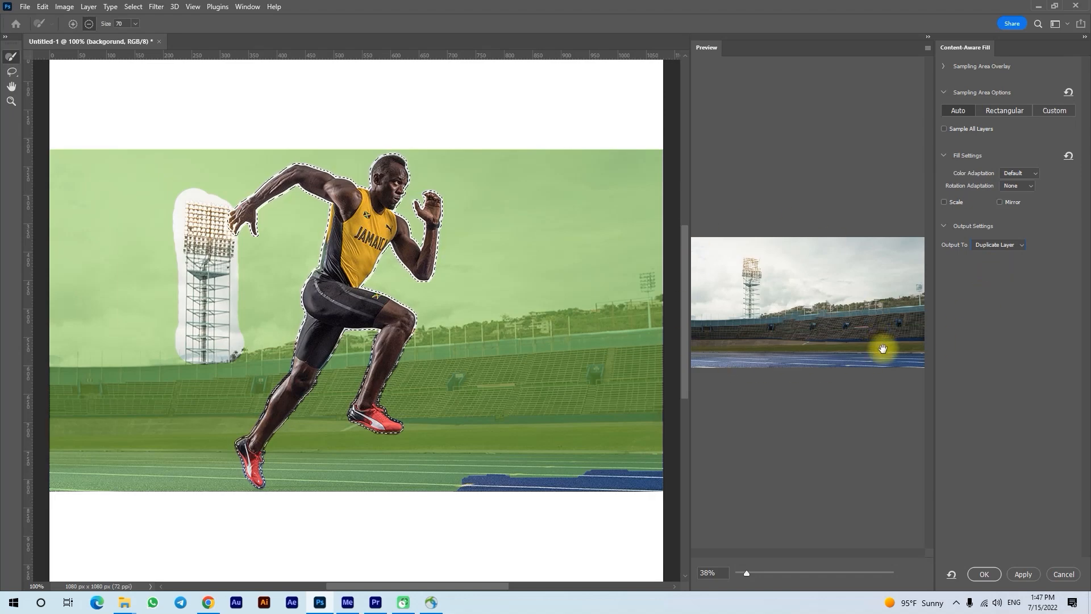
left_click(983, 574)
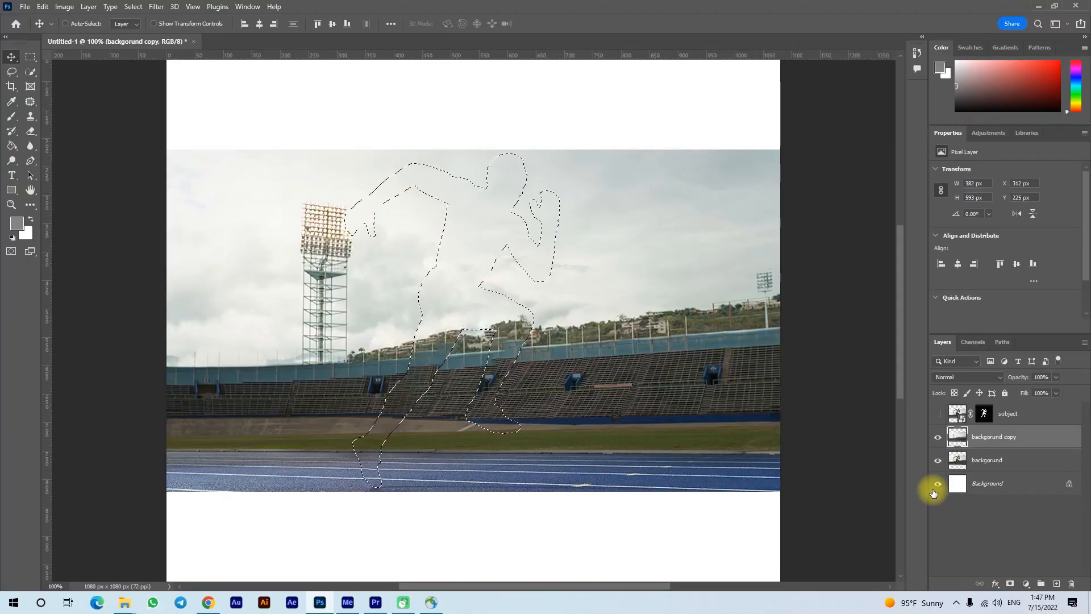
key("ctrl+d")
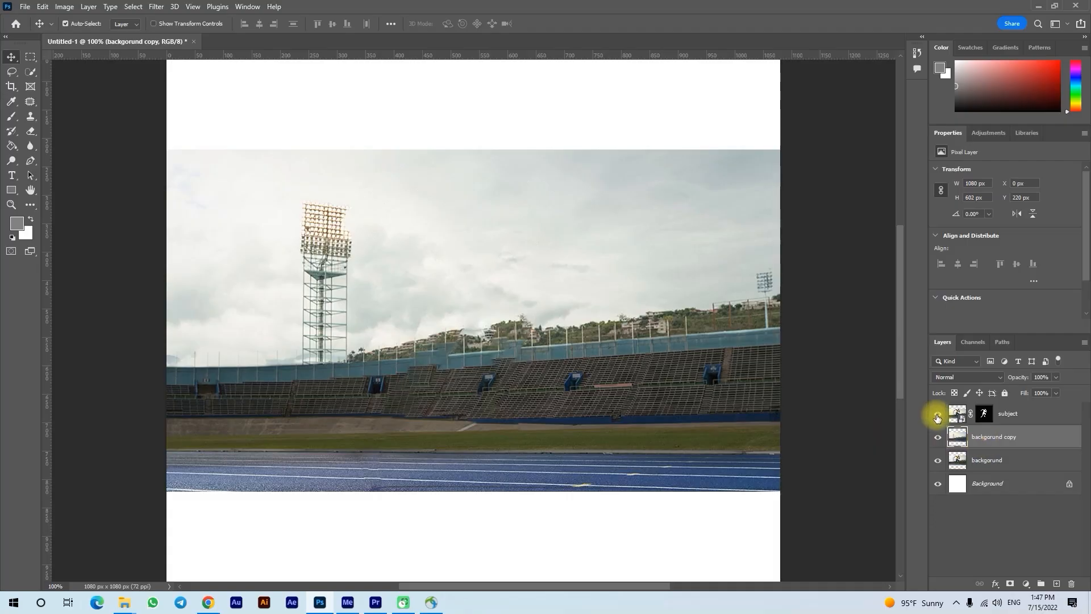
Toggle the subject layer to compare the filled stadium with and without the runner, leaving the layer visible.
left_click(938, 417)
left_click(937, 416)
left_click(937, 417)
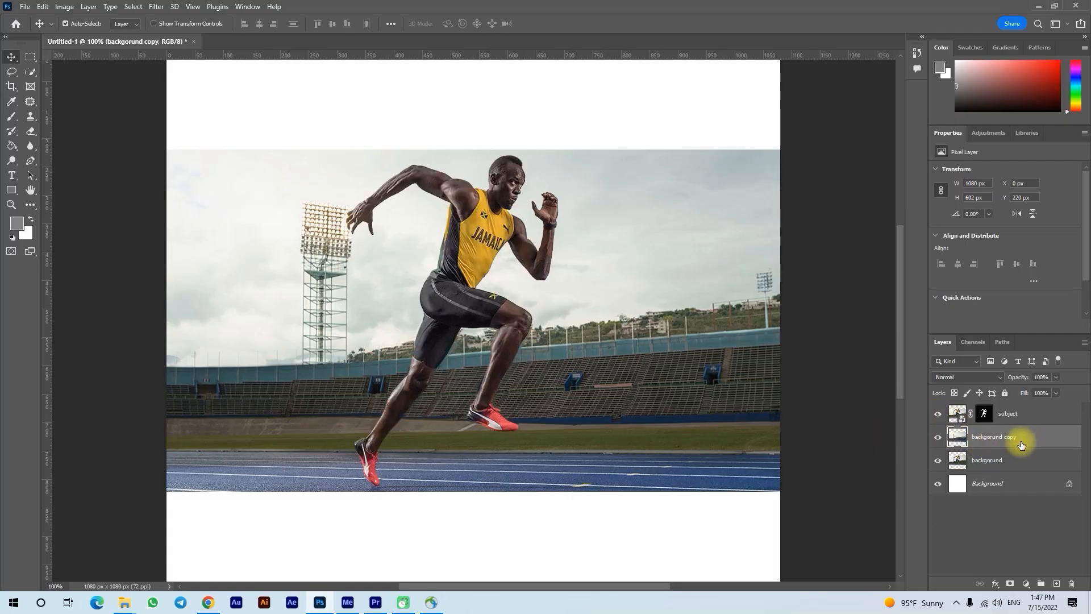
Convert the "backgorund copy" layer to a smart object and start a Tilt-Shift blur on it.
right_click(1032, 445)
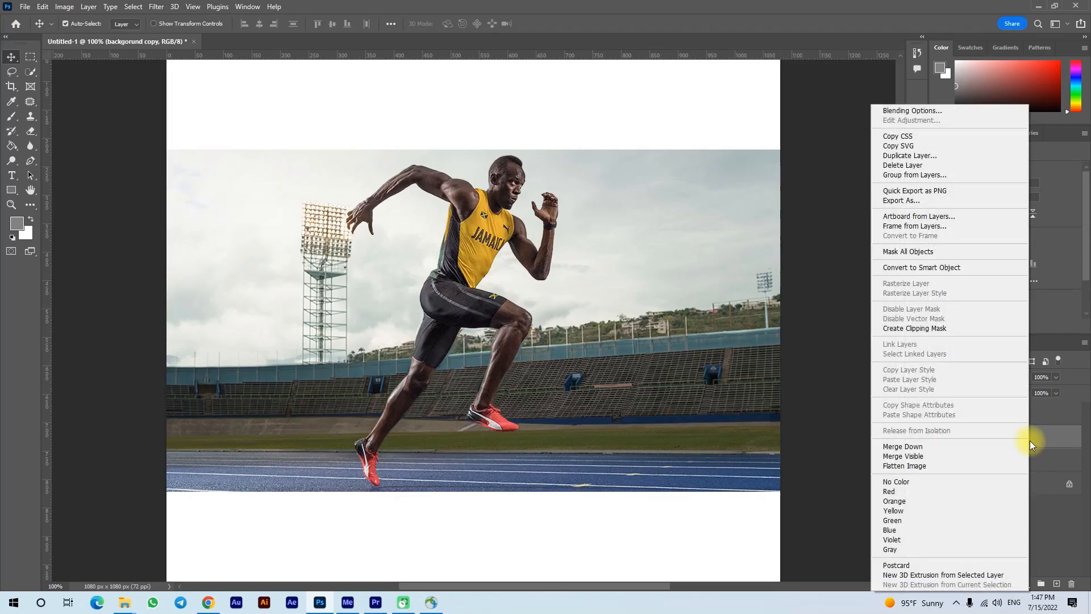
left_click(959, 268)
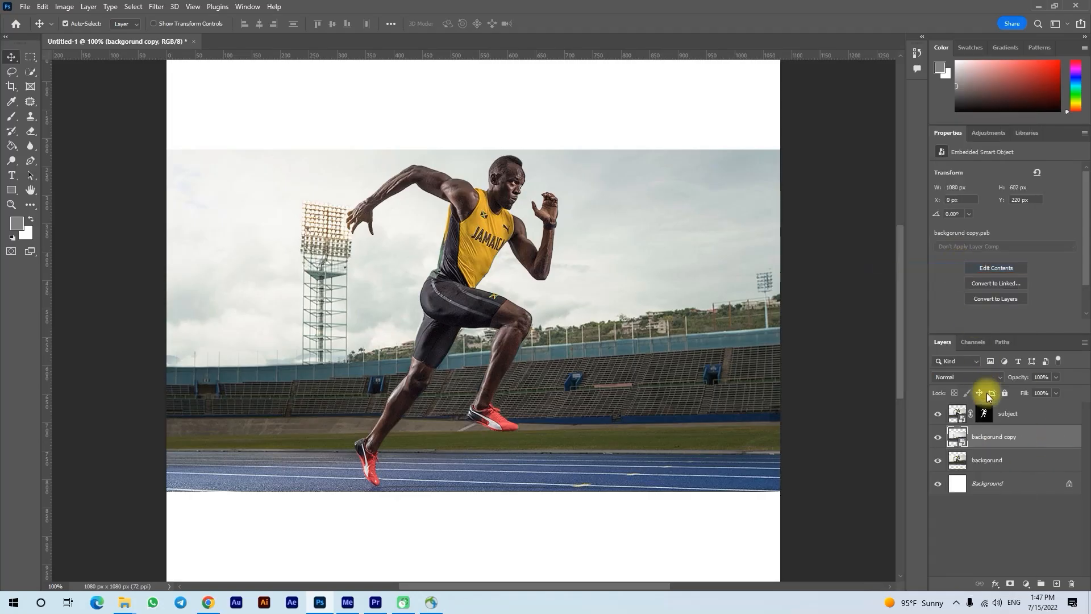
left_click(161, 8)
mouse_move(215, 163)
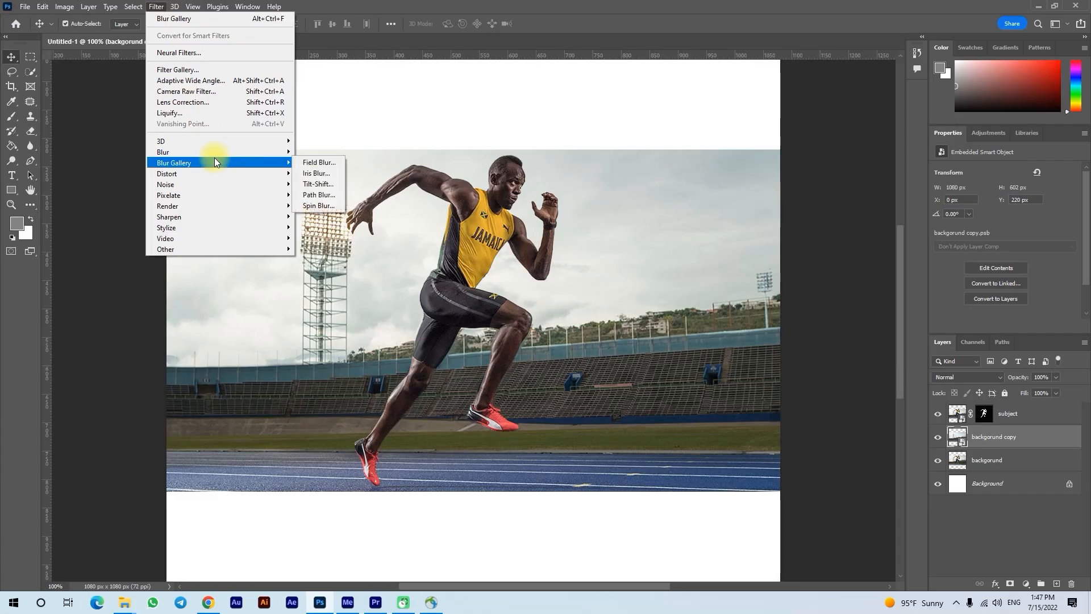
left_click(321, 186)
Position the tilt-shift focus on the running track with the upper blur boundary near the runner's raised foot, and set the blur to 26 px.
left_click_drag(472, 405, 475, 451)
left_click_drag(490, 403, 504, 451)
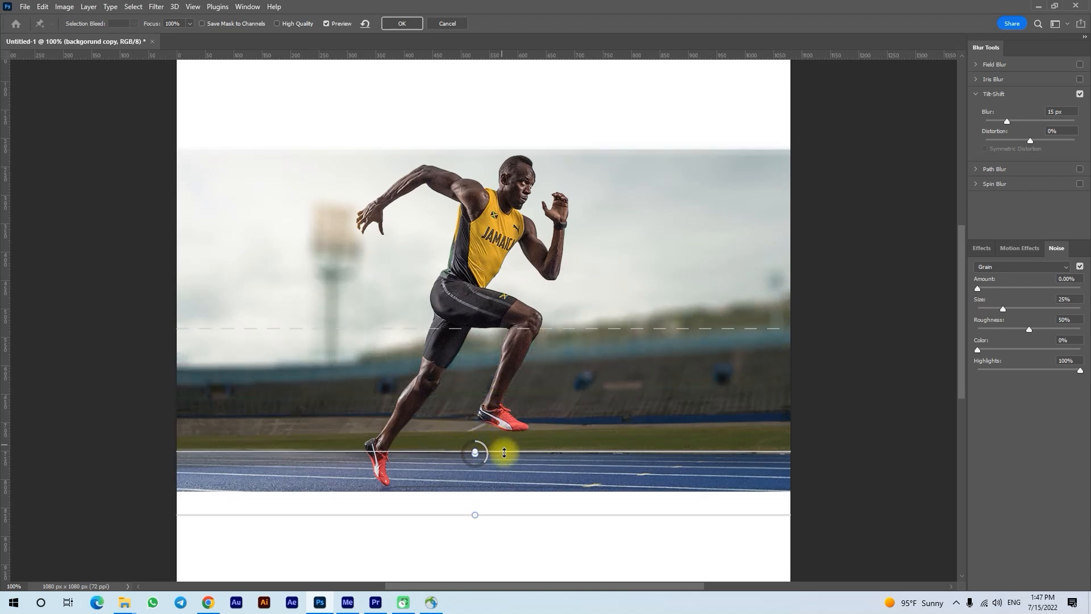
left_click_drag(494, 514, 462, 492)
key("ctrl+z")
left_click_drag(462, 455, 466, 465)
left_click_drag(482, 347, 487, 406)
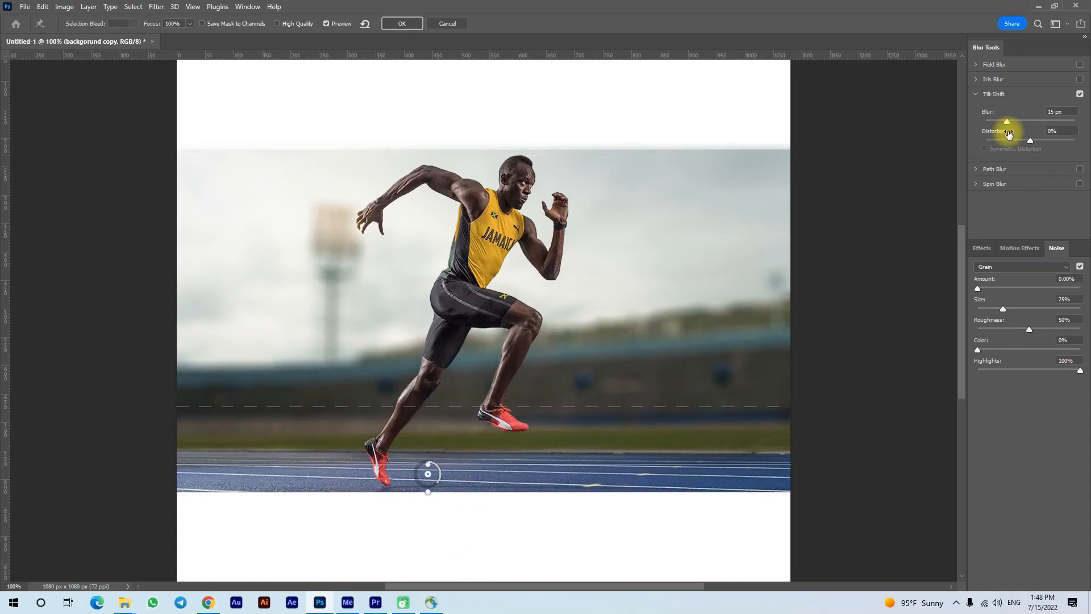
left_click_drag(1009, 122, 1011, 124)
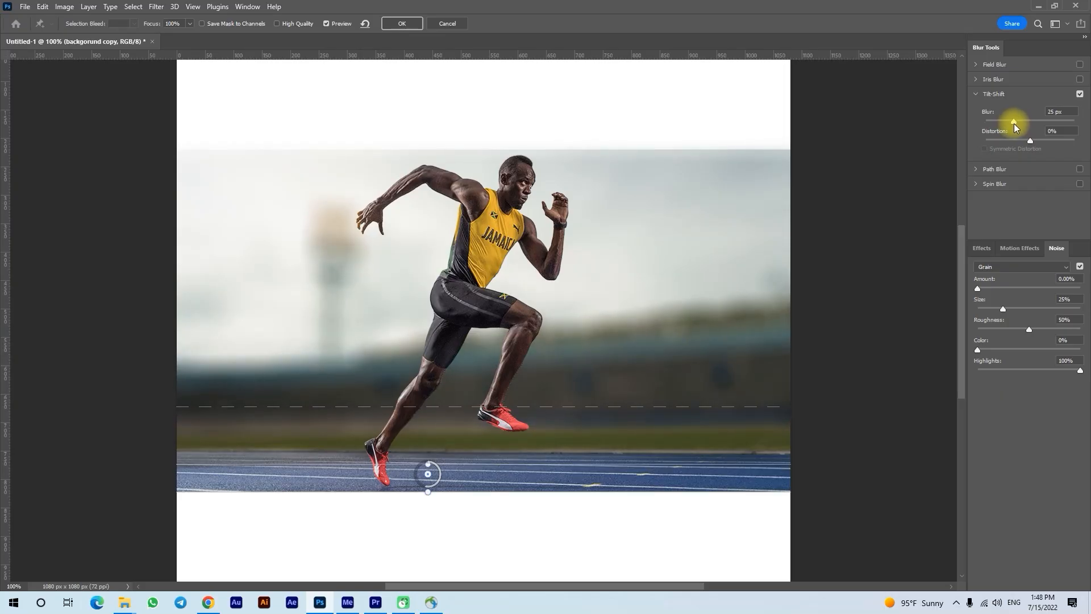
left_click(1014, 121)
Set Light Bokeh to 42%, Bokeh Color to 54% and the Light Range to 126–163, and apply the blur.
left_click(982, 248)
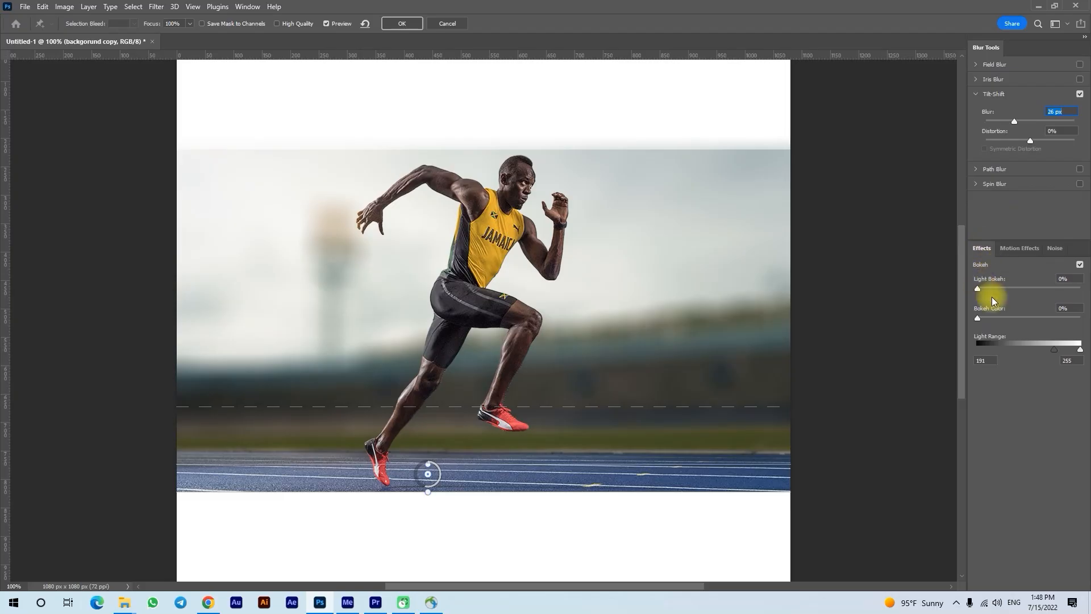
mouse_move(1052, 350)
left_mouse_down()
mouse_move(1025, 349)
mouse_move(1052, 349)
left_mouse_up()
mouse_move(1004, 287)
left_mouse_down()
mouse_move(1018, 288)
mouse_move(985, 319)
mouse_move(1006, 312)
mouse_move(1017, 291)
left_mouse_up()
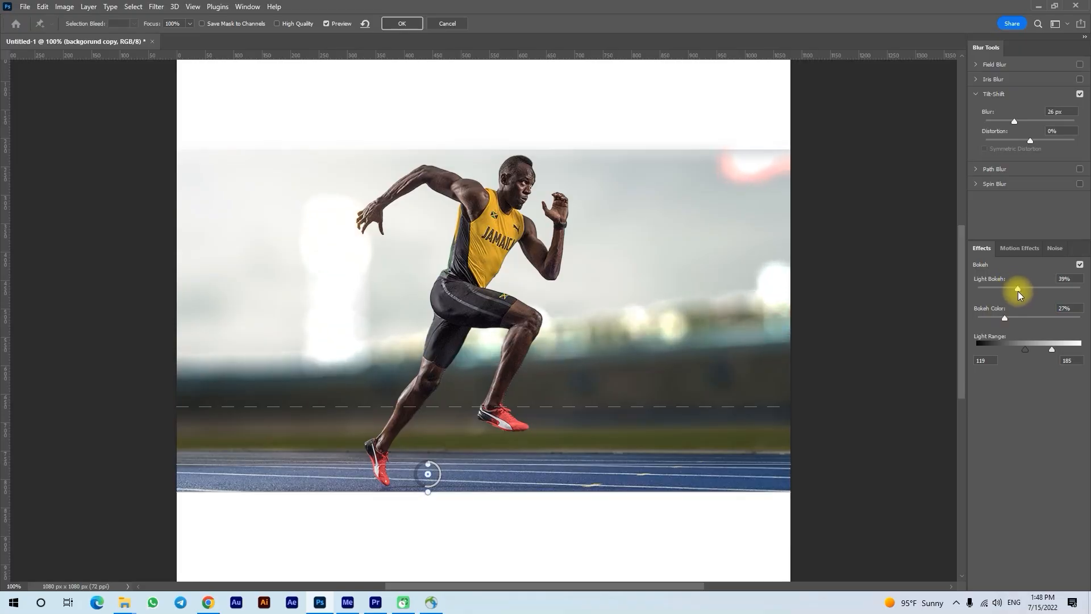
left_click_drag(1024, 356, 1046, 349)
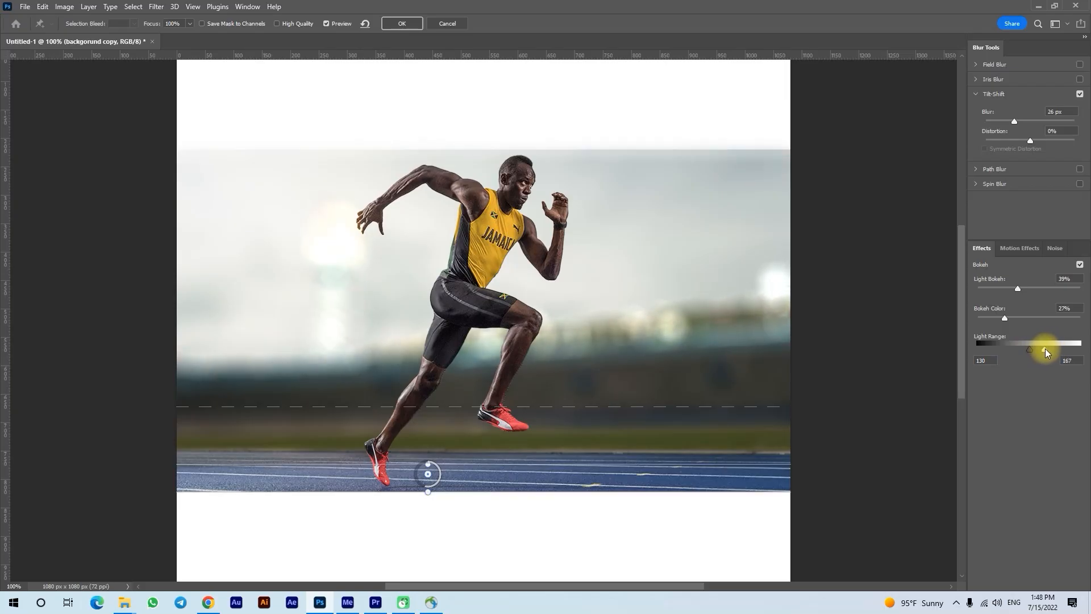
left_click_drag(1032, 351, 1028, 351)
left_click_drag(1016, 323, 1021, 291)
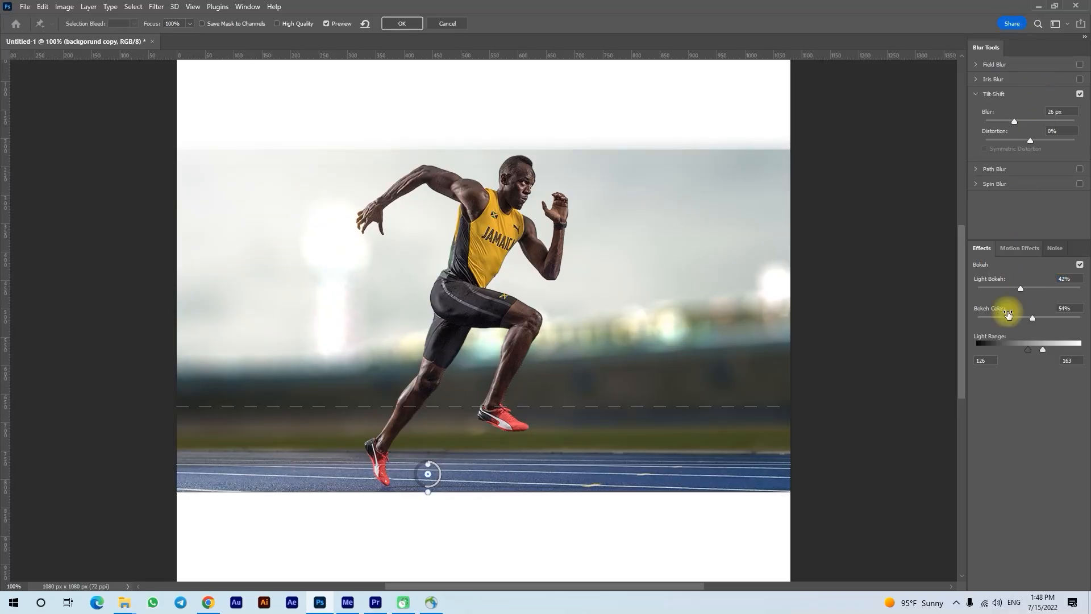
left_click(402, 23)
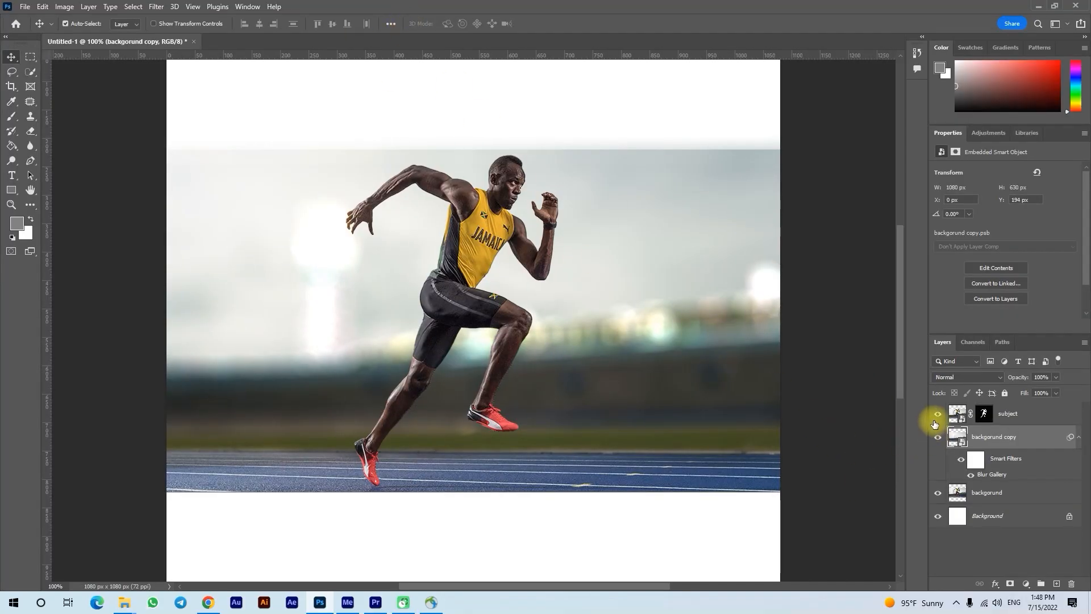
Compare the background with and without the blurred layer, and inspect the runner's leg edges up close.
left_click(938, 437)
left_click(938, 437)
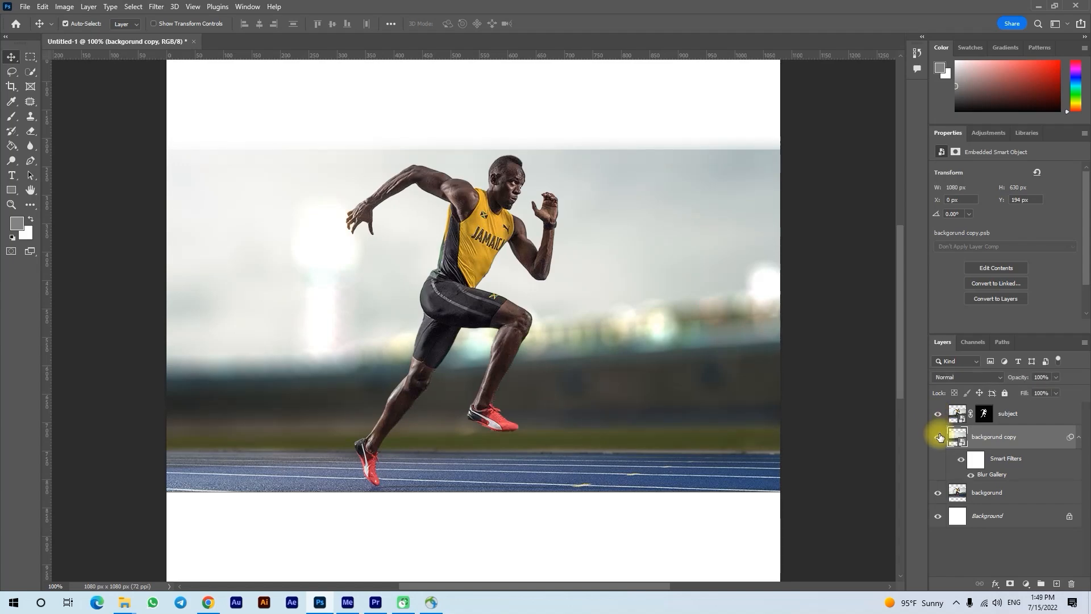
key("z")
left_click(500, 419)
left_click(501, 419)
left_click(501, 419)
left_click_drag(479, 332, 458, 534)
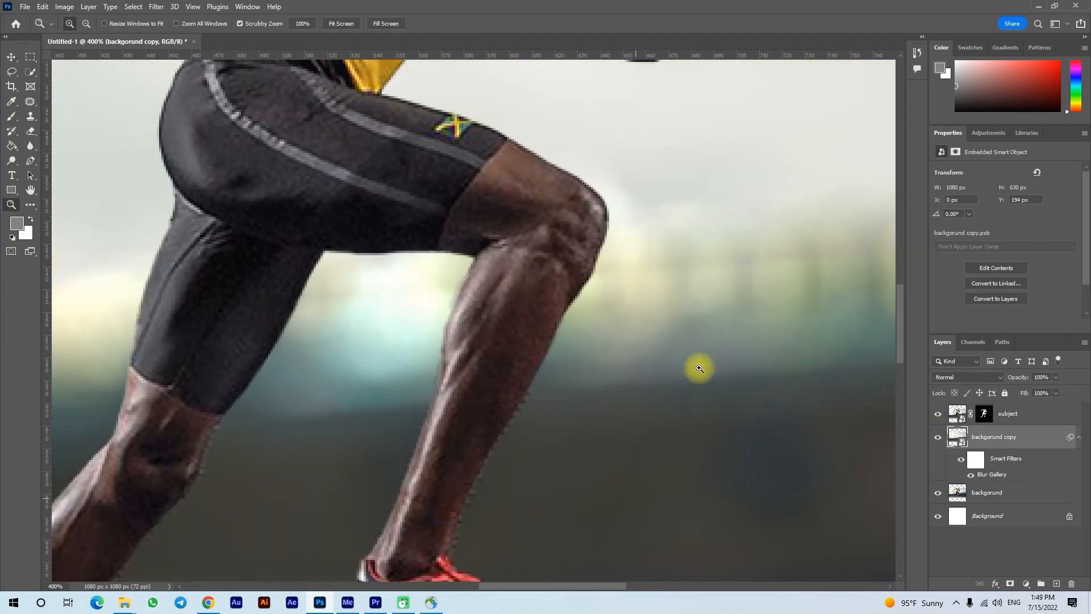
key("z")
left_click(622, 450, "alt")
left_click(608, 448, "alt")
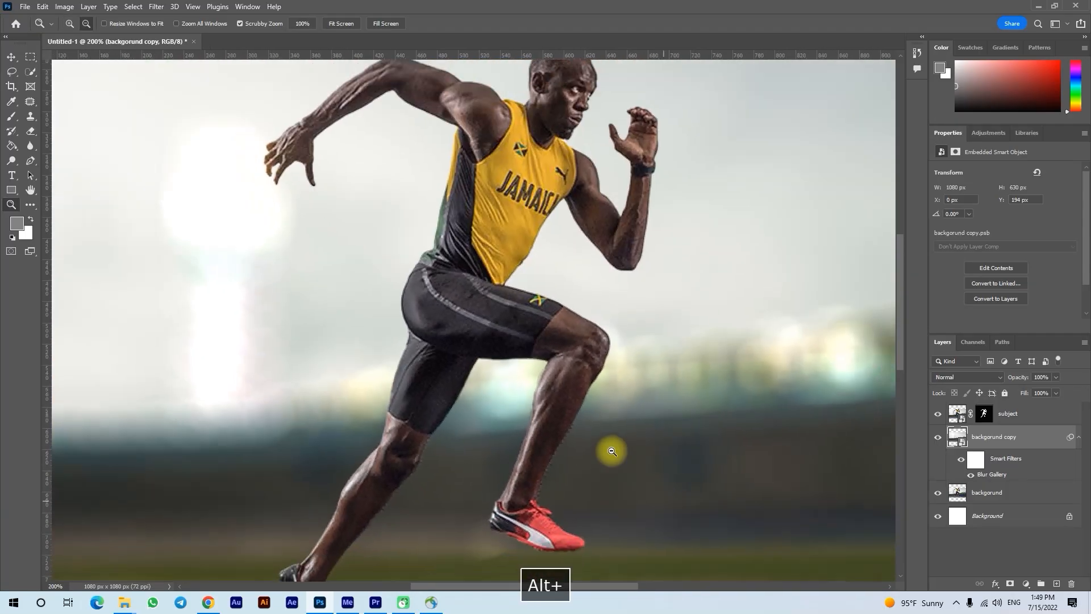
left_click(609, 448, "alt")
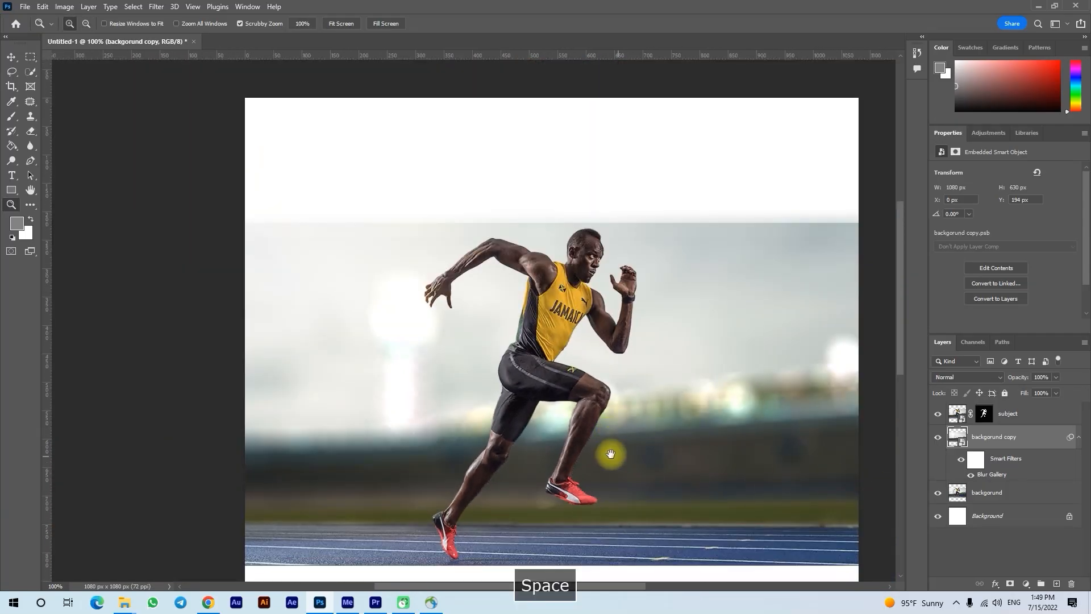
left_click_drag(617, 449, 561, 411)
Combine the subject and "backgorund copy" layers into a single smart object.
left_click(1033, 424, "ctrl")
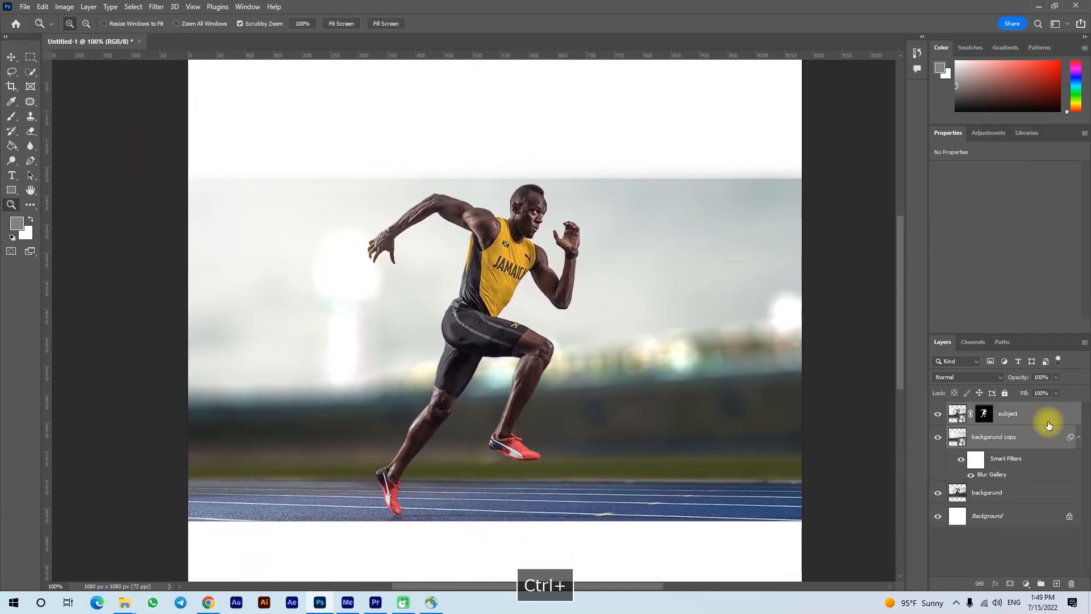
right_click(1033, 425)
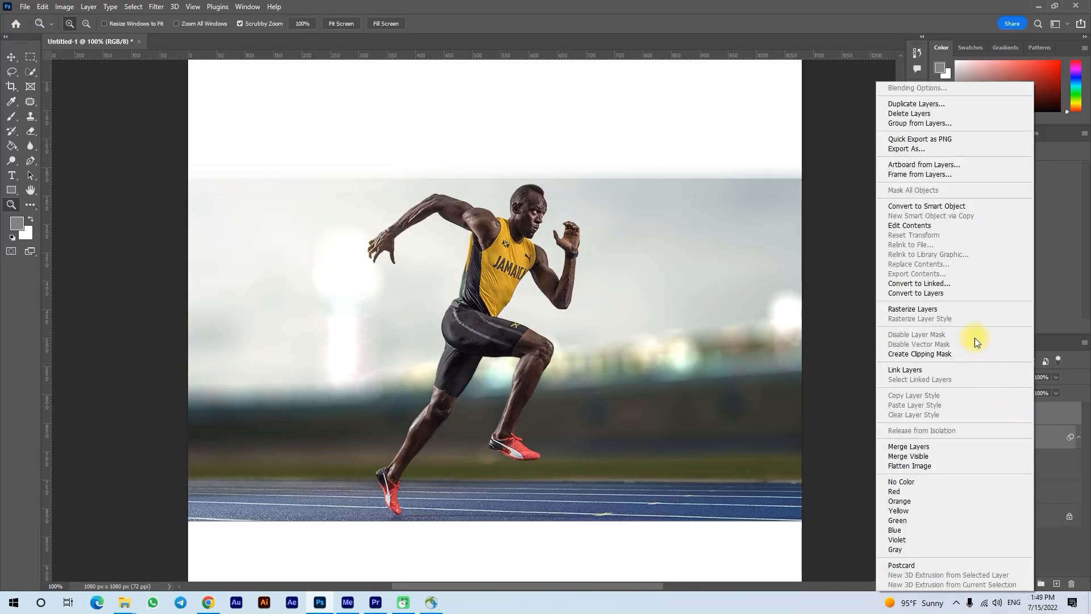
left_click(964, 208)
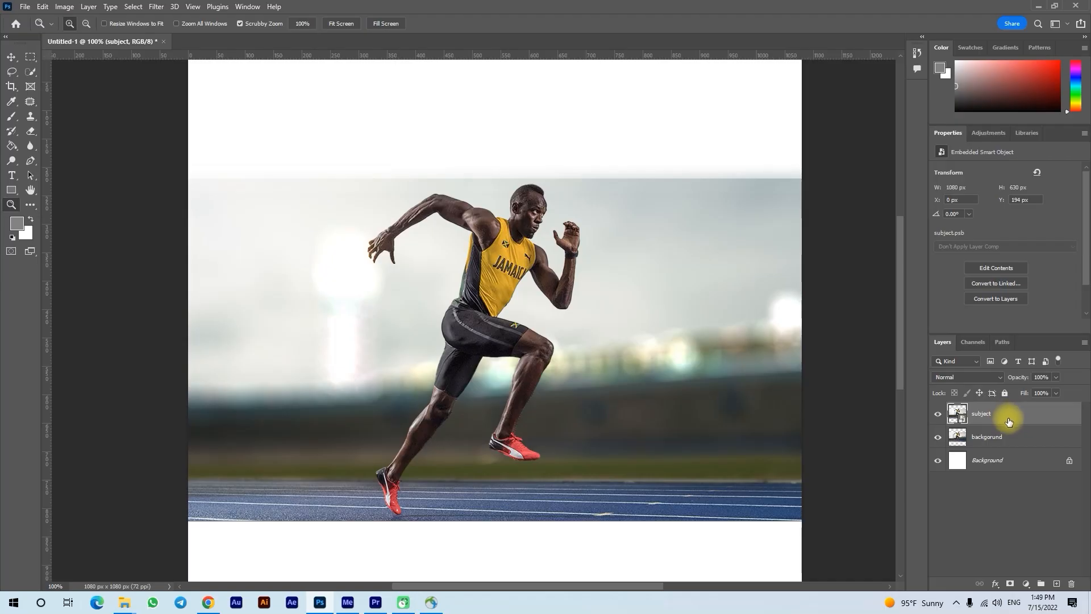
Apply monochromatic Gaussian noise to the combined smart object, trying an amount of 1% and settling on 2%.
left_click(156, 7)
mouse_move(196, 184)
left_click(322, 184)
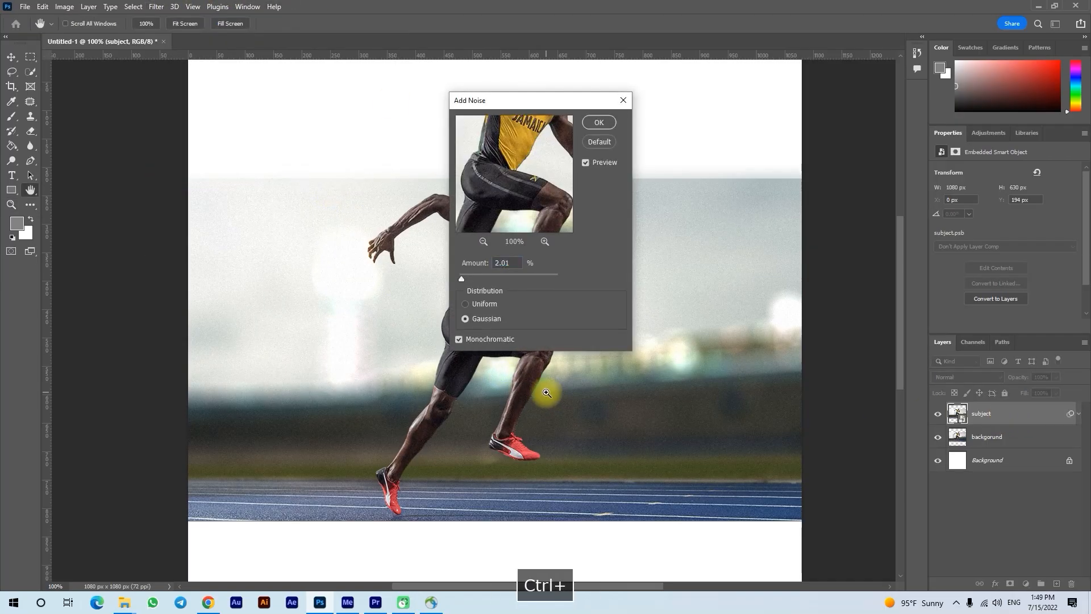
left_click(546, 392, "ctrl")
left_click(543, 386, "ctrl")
left_click_drag(531, 102, 729, 128)
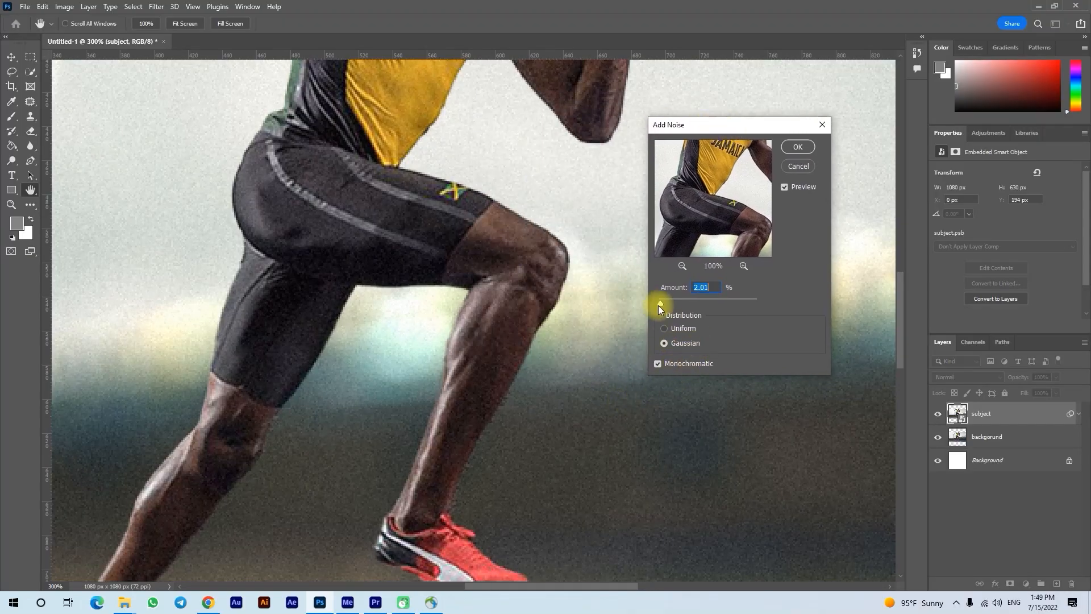
left_click_drag(660, 302, 660, 303)
type("1")
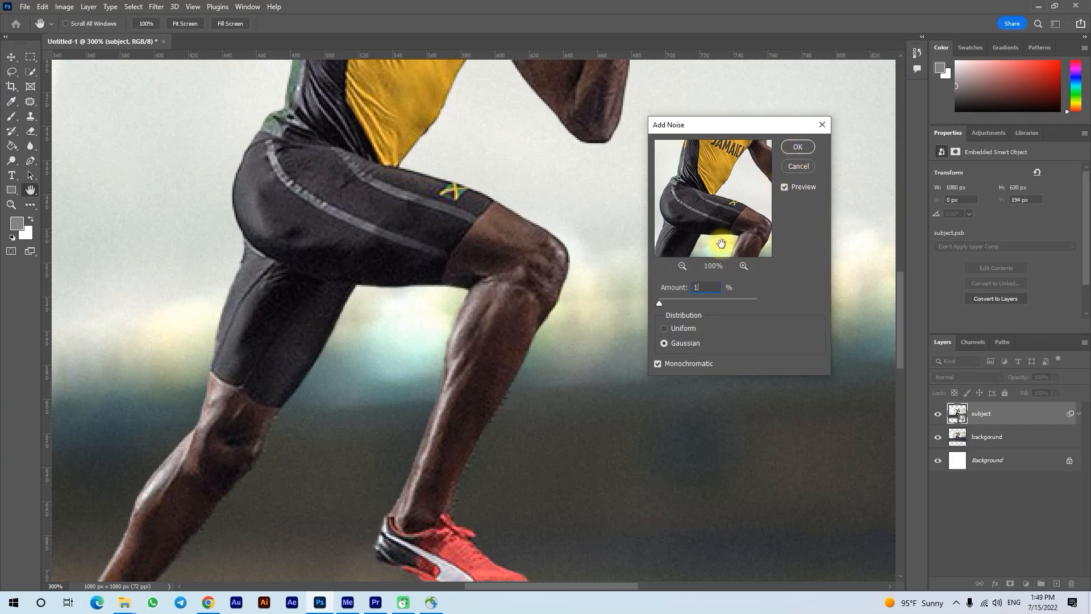
key("BackSpace")
type("2")
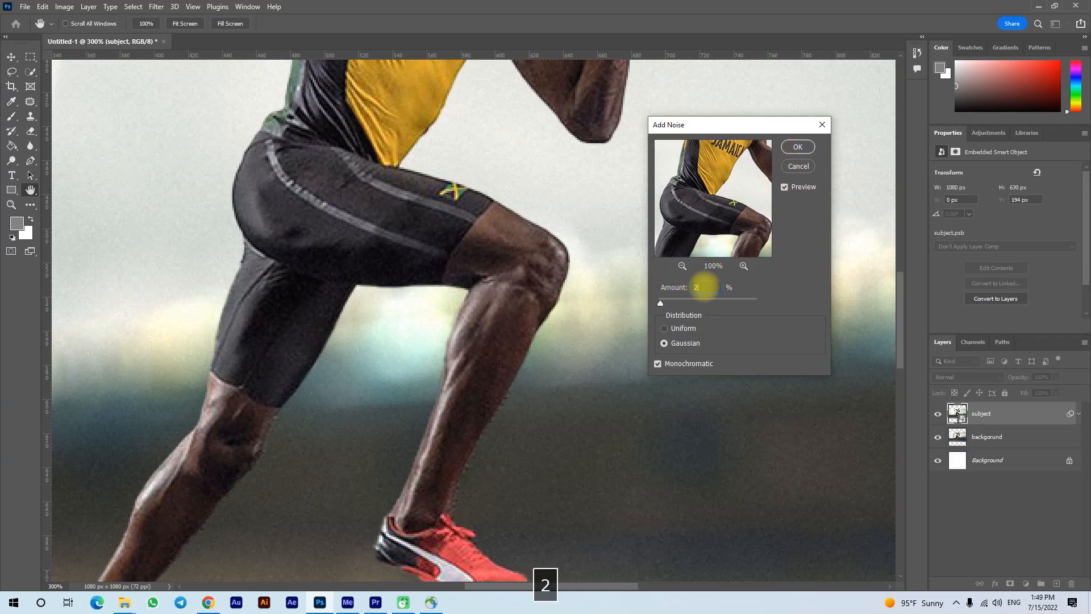
left_click(798, 147)
Toggle the combined subject layer to compare the edited photo with the original, leaving the layer visible.
key("z")
scroll(595, 308, "down", 2)
left_click(595, 308, "alt")
left_click(595, 308, "alt")
left_click(596, 308, "alt")
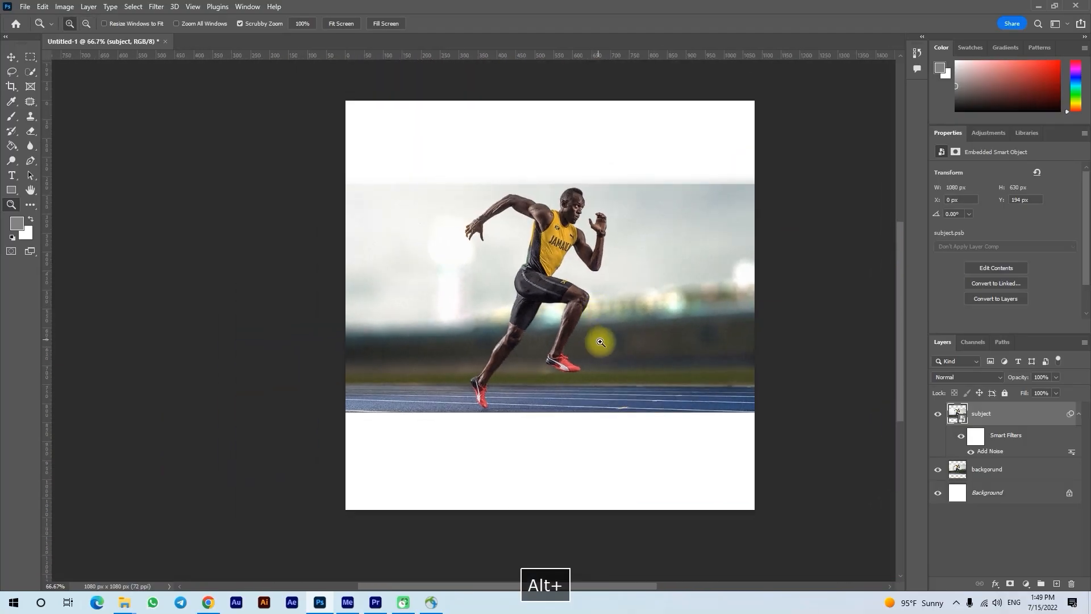
key("space")
left_click_drag(600, 361, 564, 395)
key("z")
left_click(572, 372)
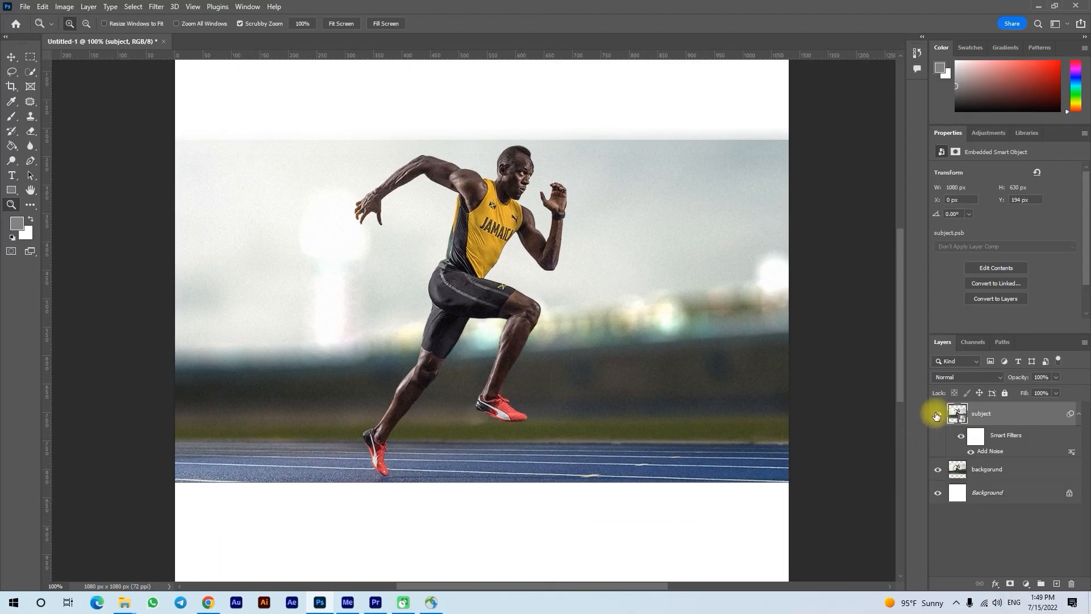
left_click(936, 416)
left_click(937, 416)
left_click(936, 416)
left_click(937, 416)
left_click(936, 416)
left_click(936, 416)
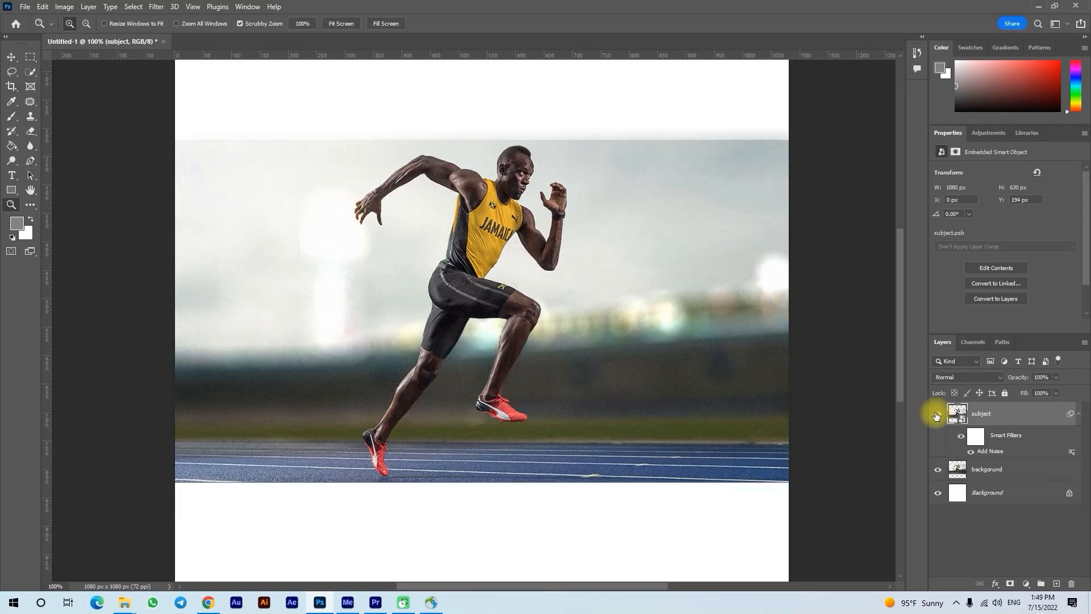